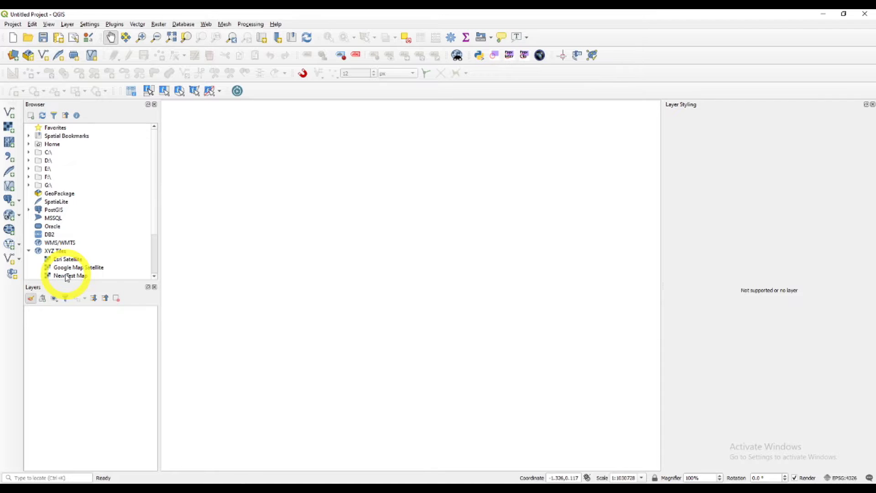
Load the New Test Map basemap onto the canvas and zoom in on central Skopje
drag(68, 276, 348, 228)
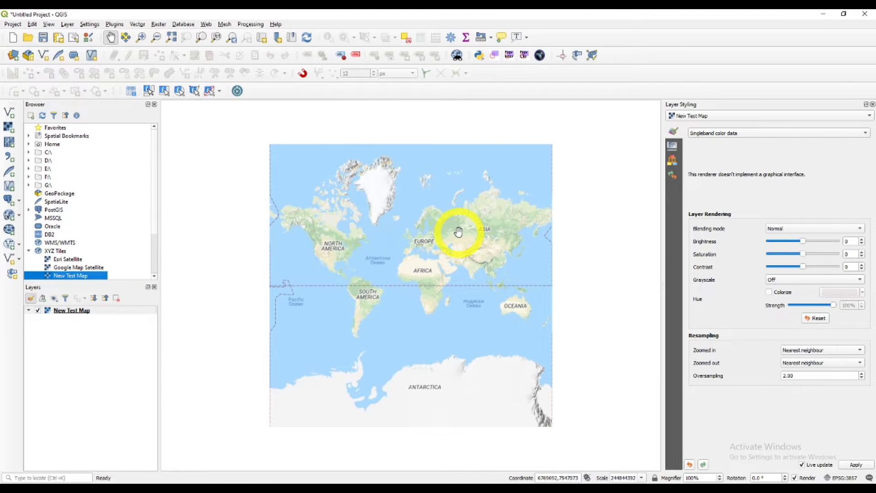
scroll(458, 233, up, 1)
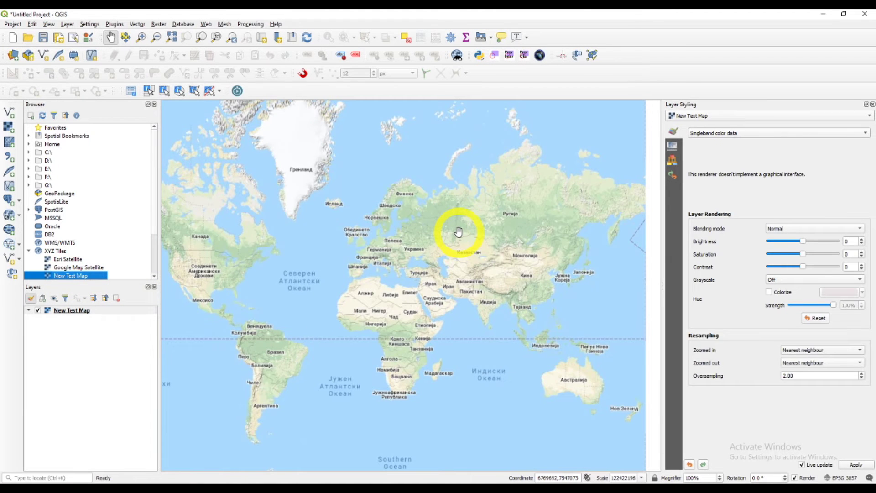
scroll(405, 269, up, 2)
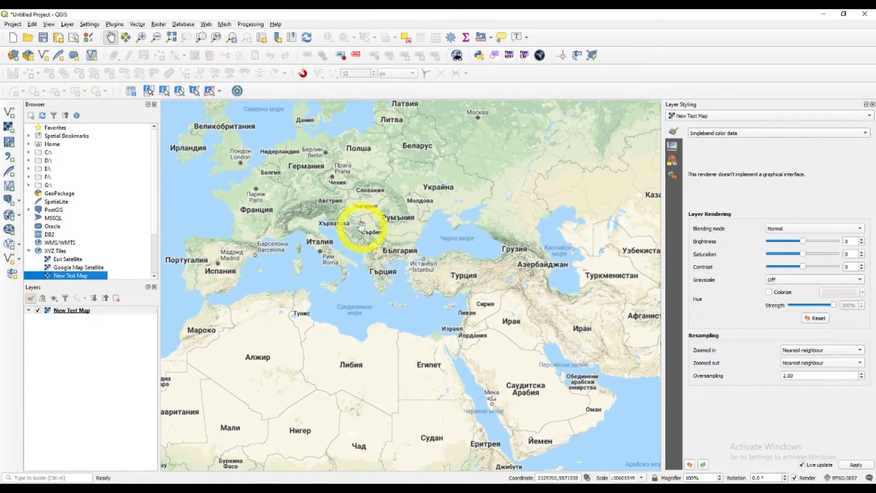
scroll(370, 233, up, 2)
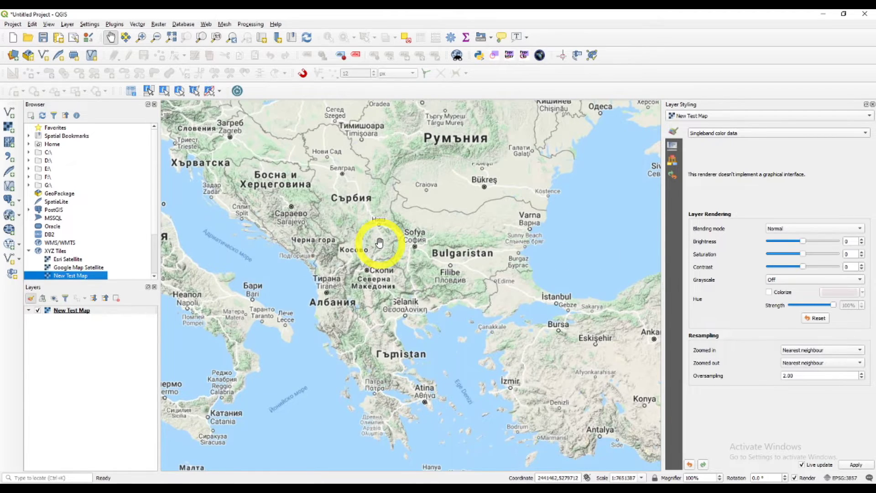
scroll(366, 299, up, 1)
scroll(379, 274, up, 2)
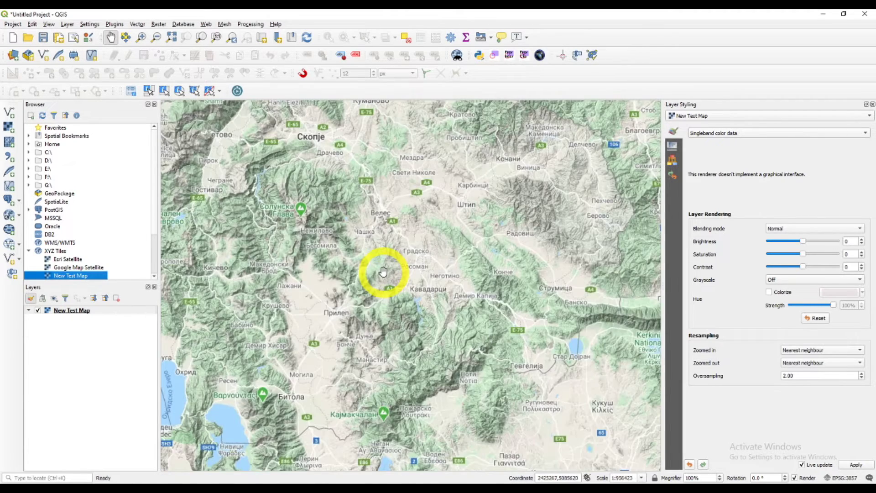
scroll(382, 270, down, 1)
scroll(337, 196, up, 2)
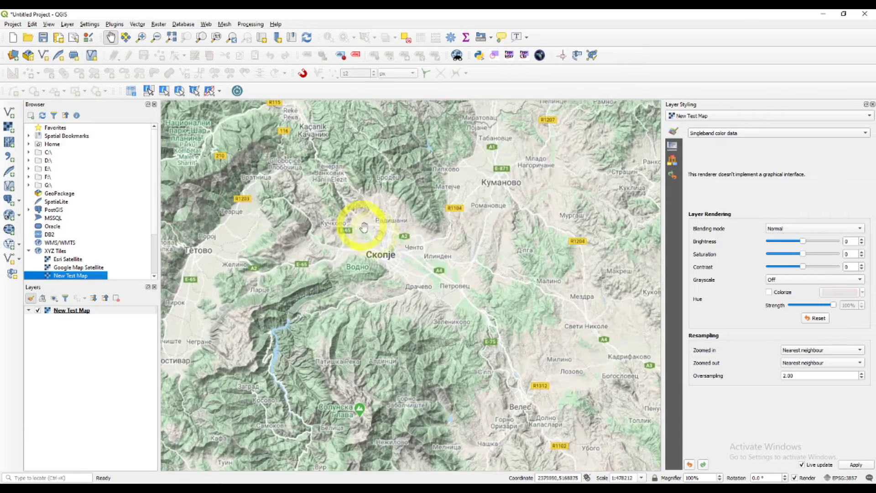
scroll(377, 256, up, 1)
scroll(377, 268, up, 1)
scroll(388, 195, up, 1)
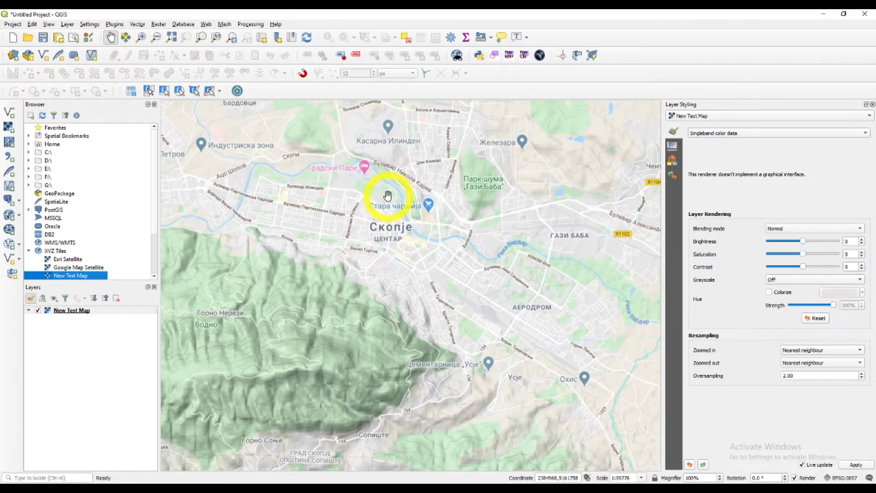
drag(371, 201, 366, 261)
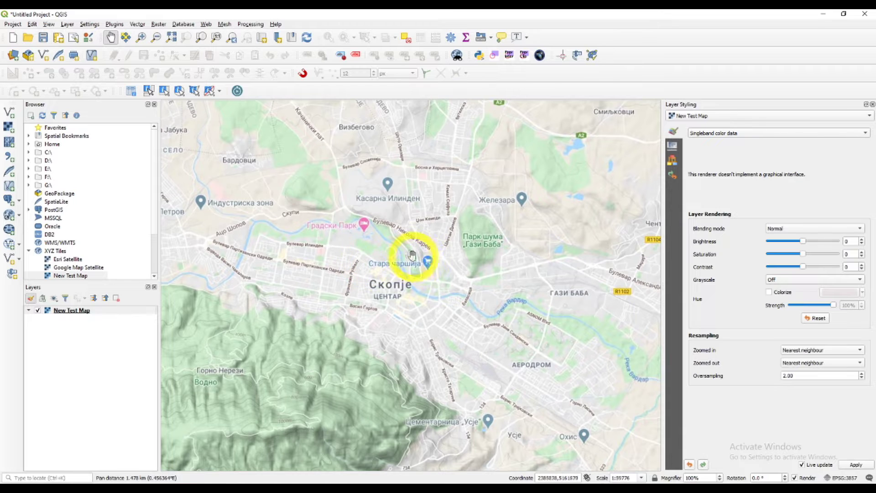
Add the aerial image 783-1-1.jpg from E:\Karti Negotino as a raster layer
click(13, 128)
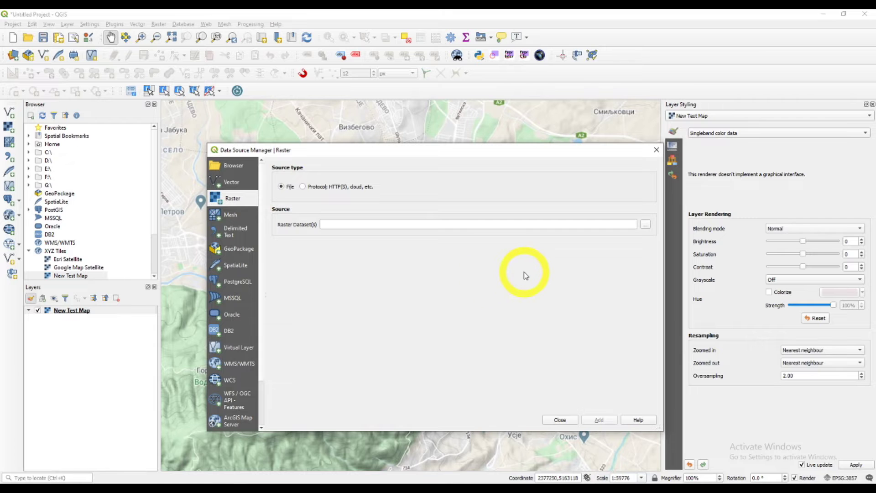
click(645, 224)
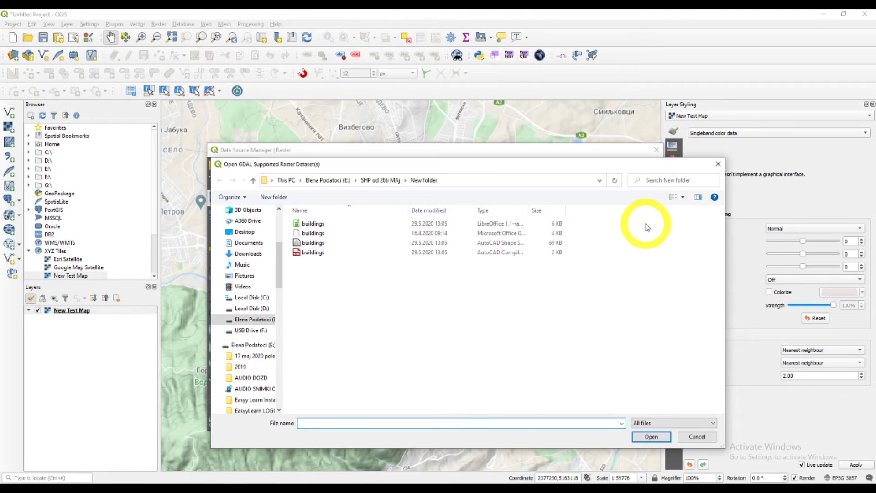
click(373, 181)
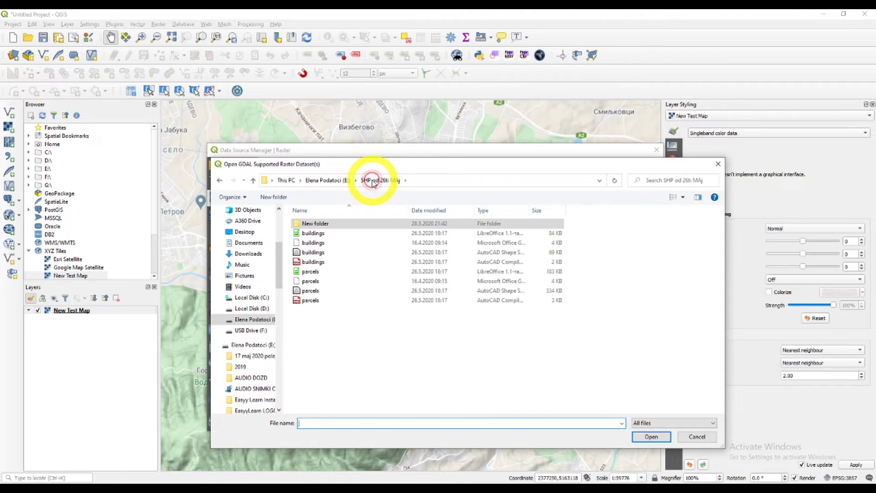
click(328, 180)
double_click(630, 358)
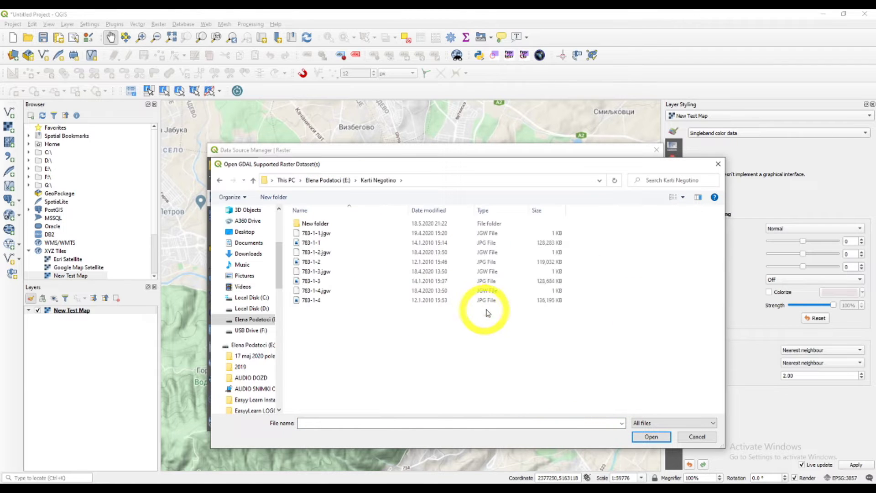
click(314, 245)
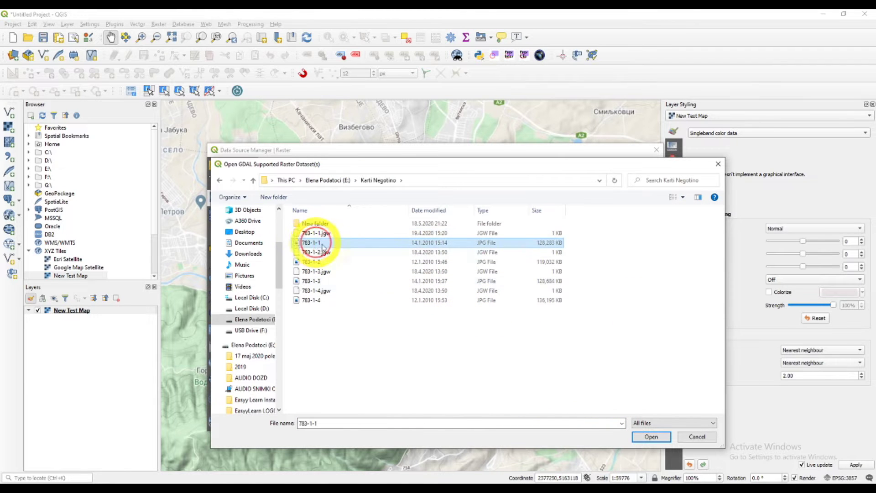
click(651, 437)
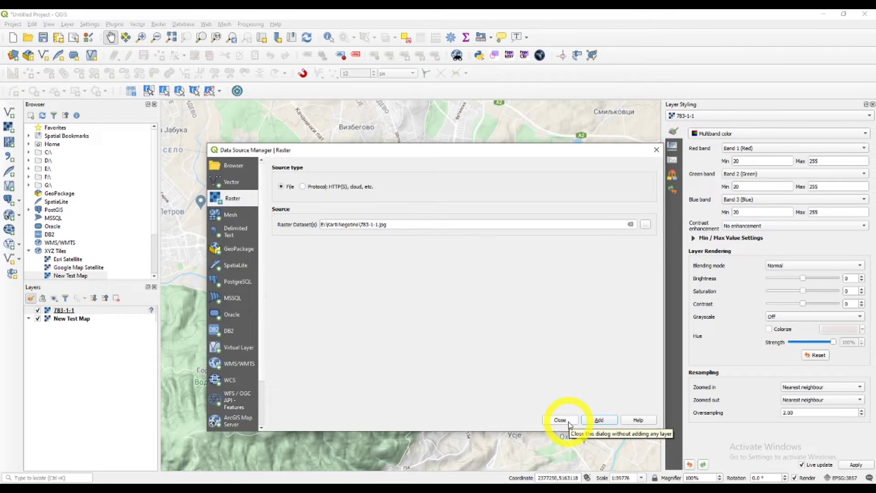
click(568, 421)
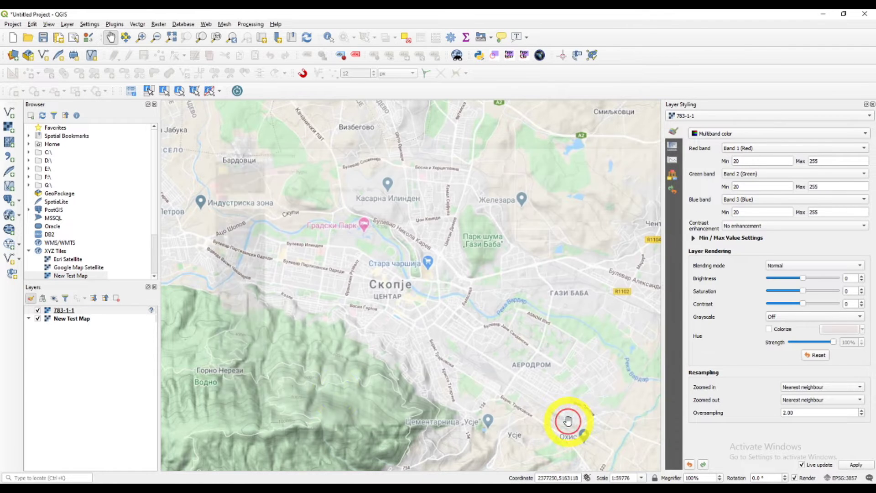
Hide New Test Map and set layer 783-1-1's CRS to MGI 1901 / Balkans zone 7
click(38, 318)
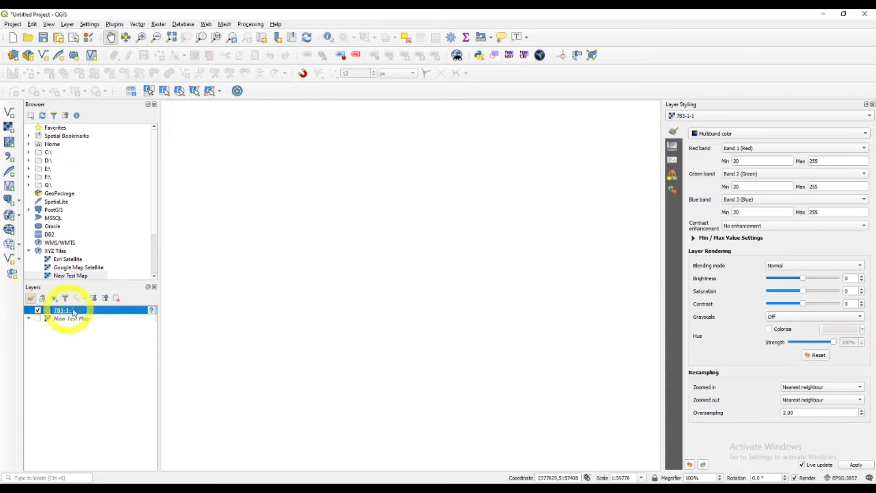
right_click(104, 311)
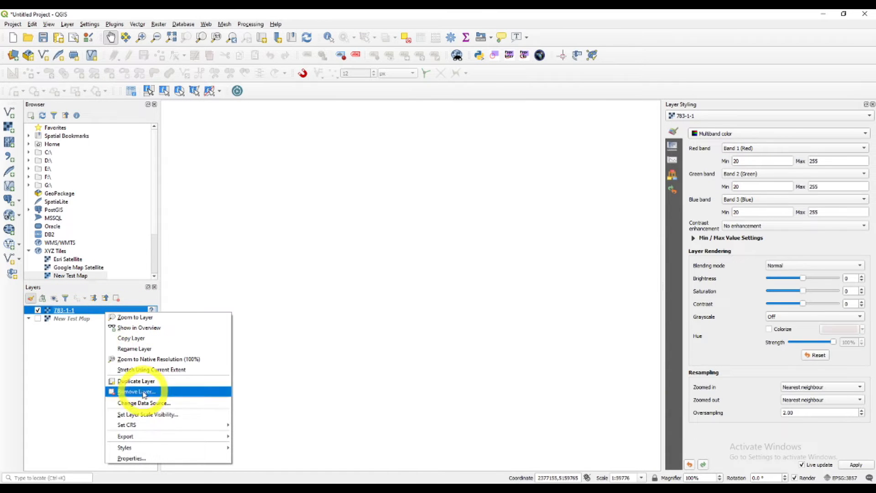
mouse_move(143, 425)
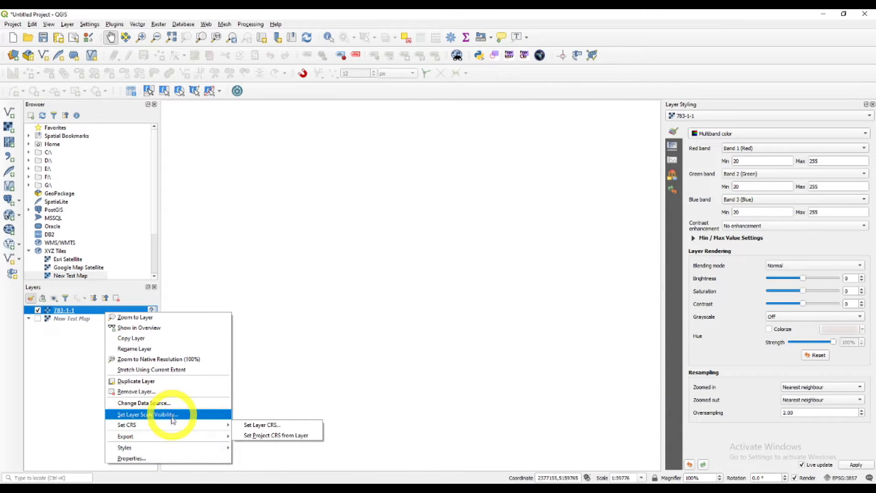
click(263, 425)
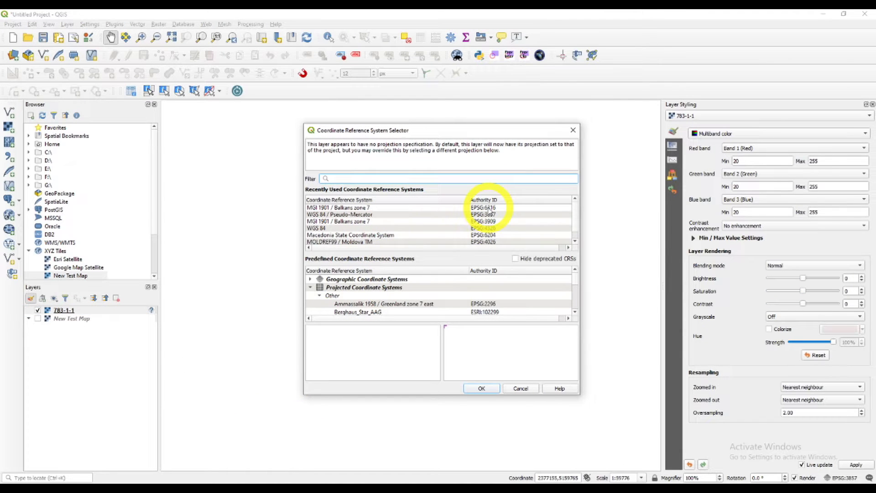
click(488, 208)
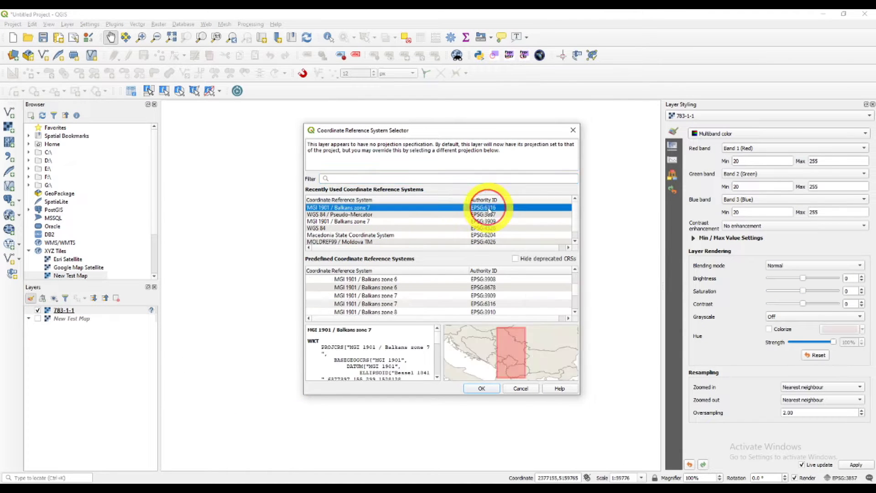
click(481, 387)
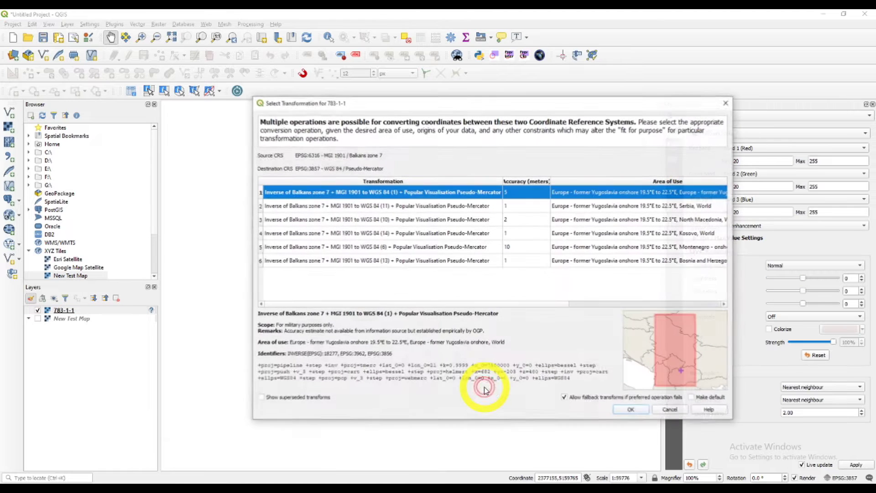
click(633, 410)
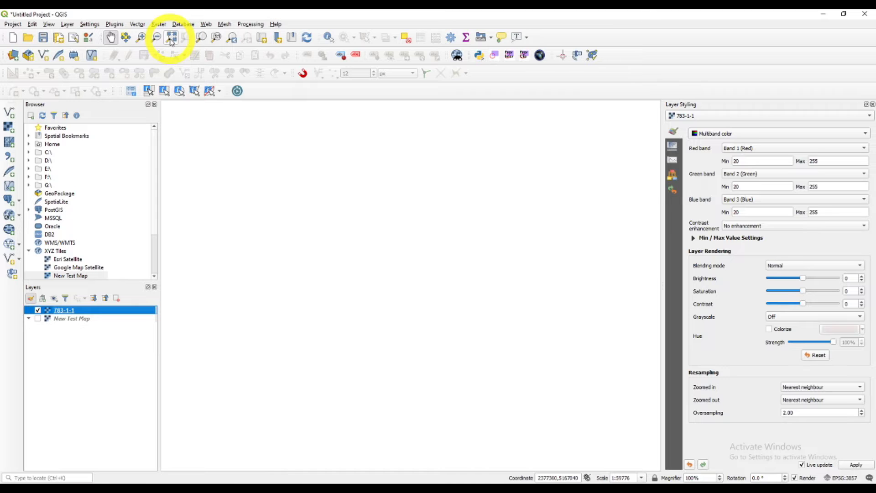
Zoom to full extent so the aerial image fills the map view
click(172, 40)
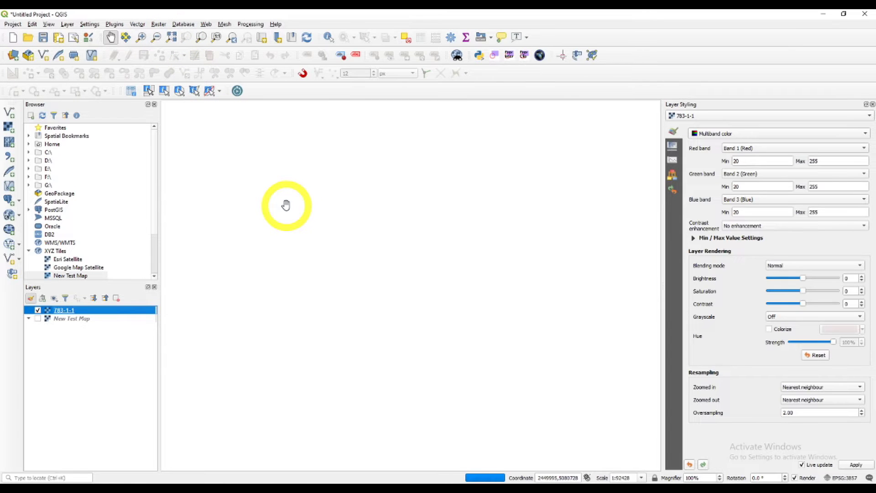
scroll(493, 121, up, 3)
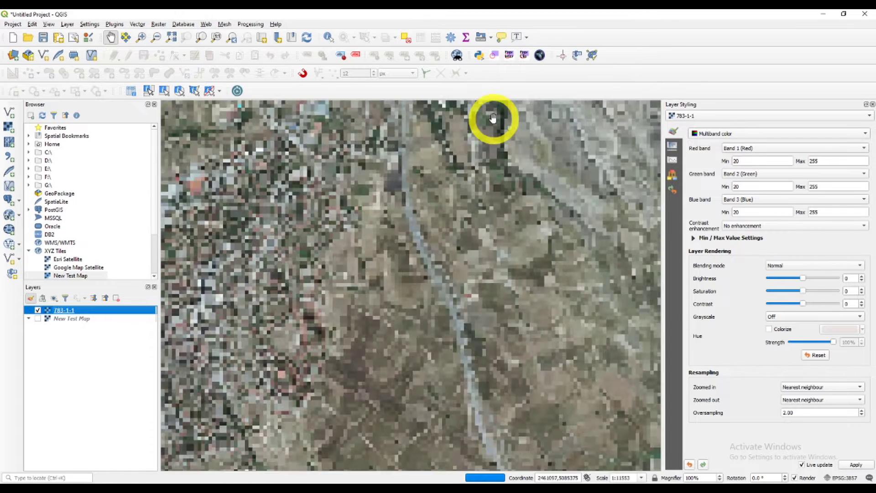
scroll(475, 149, down, 1)
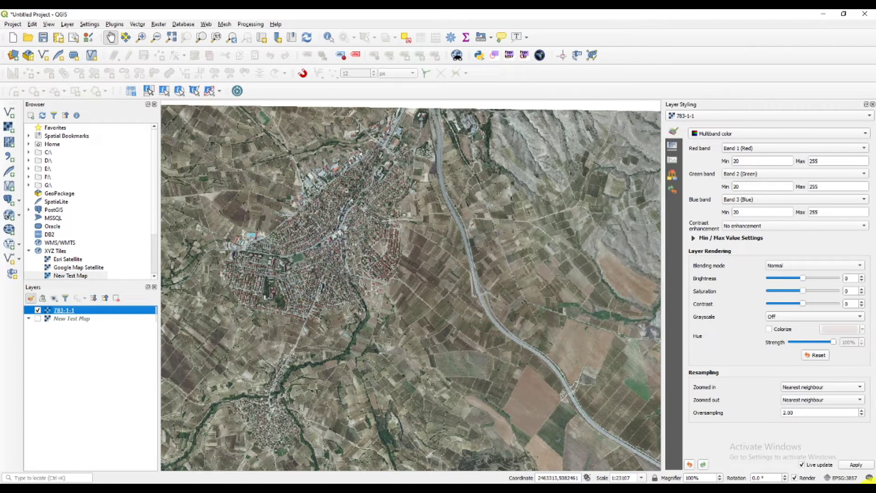
Set the project CRS to MGI 1901 / Balkans zone 7 (EPSG:6316) and zoom into the image
click(845, 478)
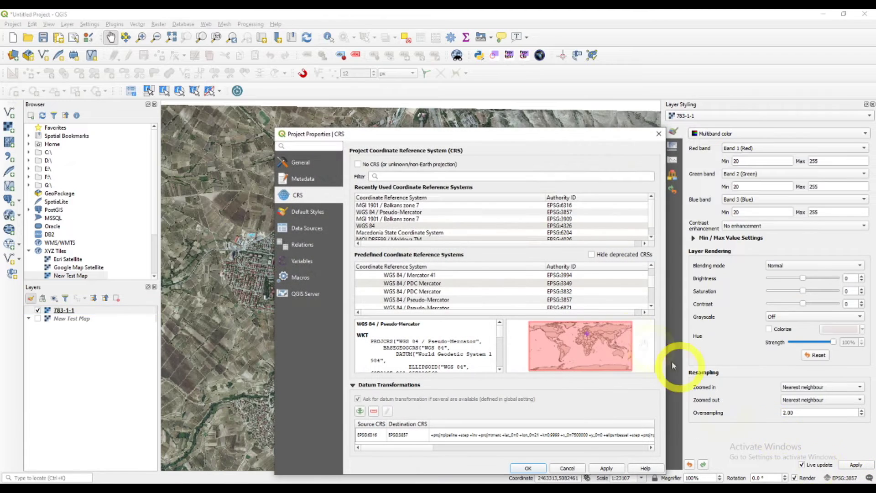
click(565, 205)
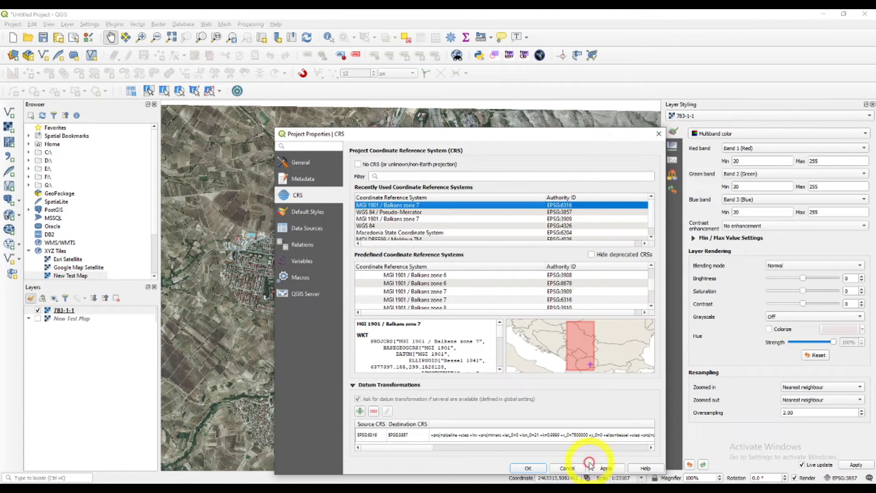
click(540, 467)
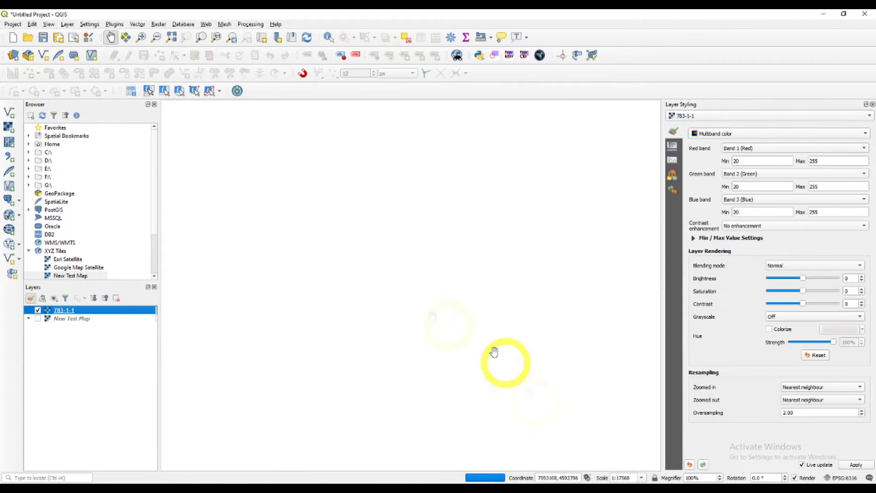
scroll(510, 332, up, 1)
scroll(510, 331, down, 2)
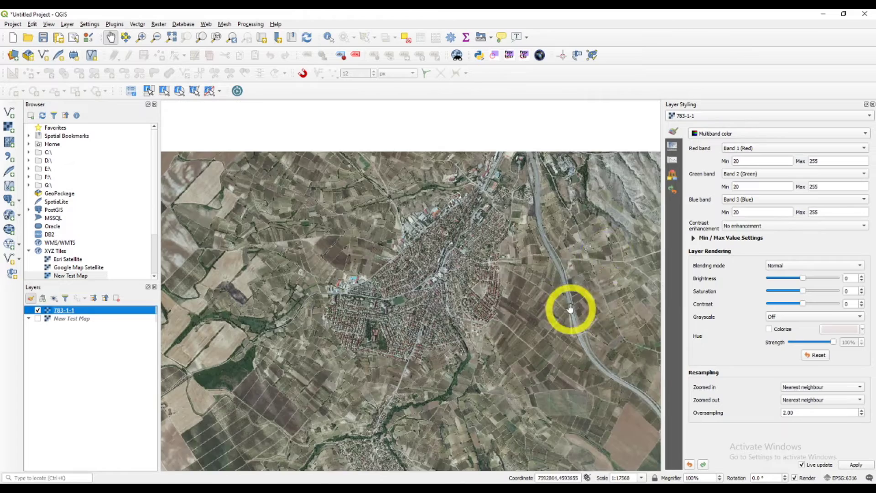
scroll(621, 250, down, 1)
scroll(624, 303, up, 1)
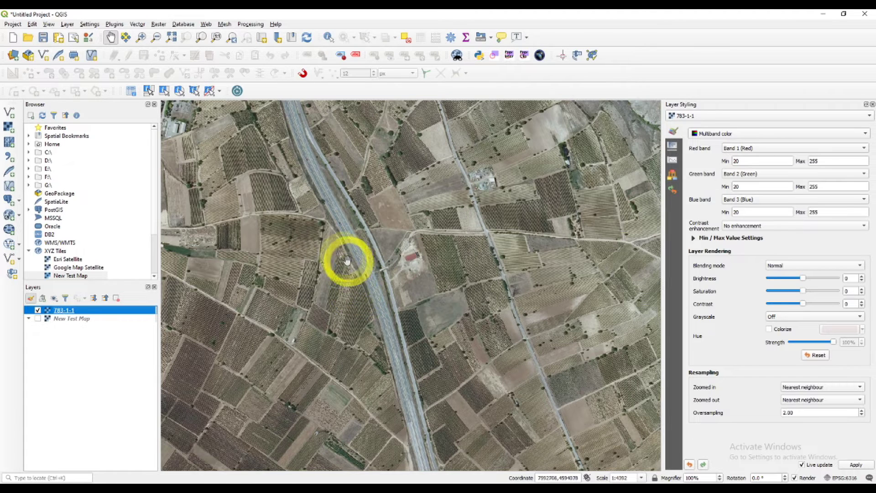
Create a new print layout from the Project menu titled 'Map 1'
click(58, 39)
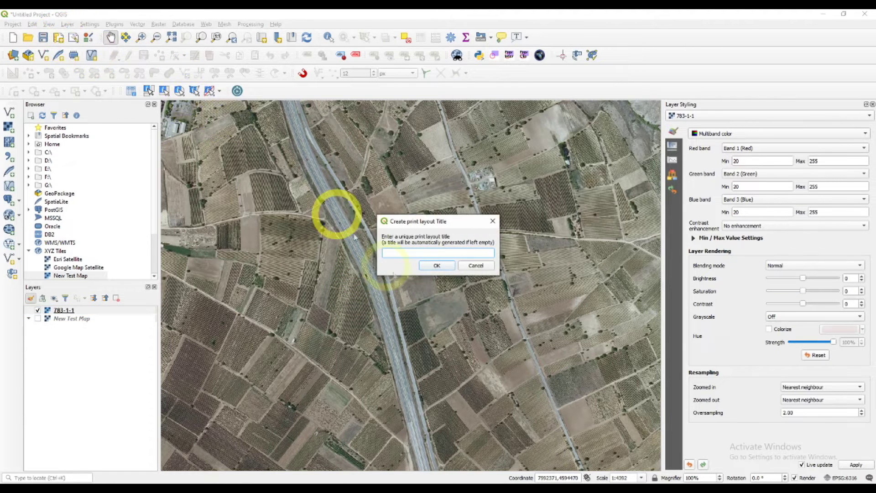
click(492, 221)
click(13, 24)
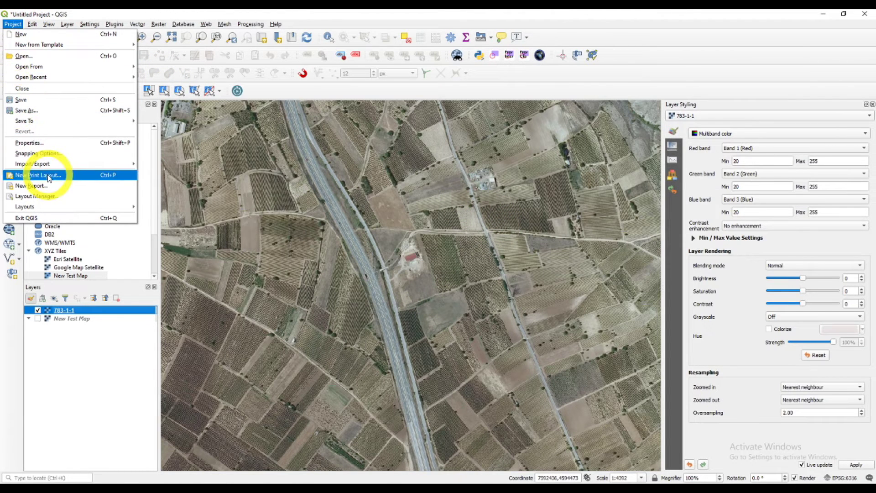
click(86, 176)
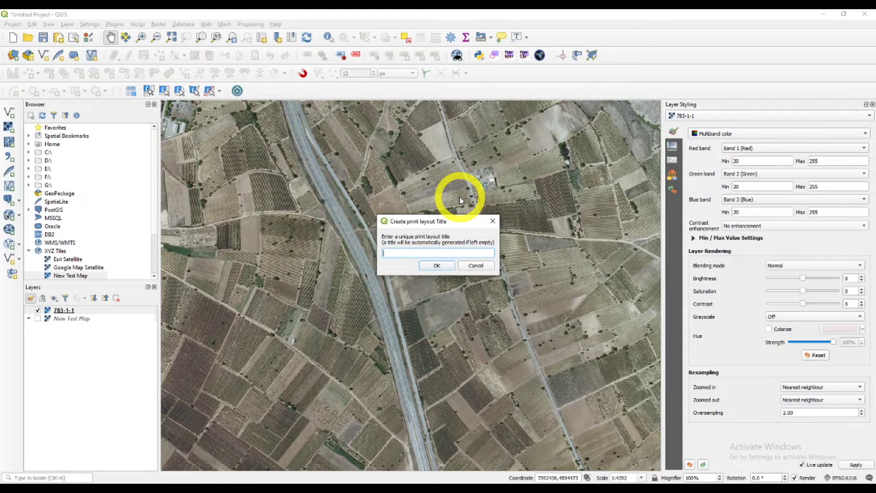
text(Map )
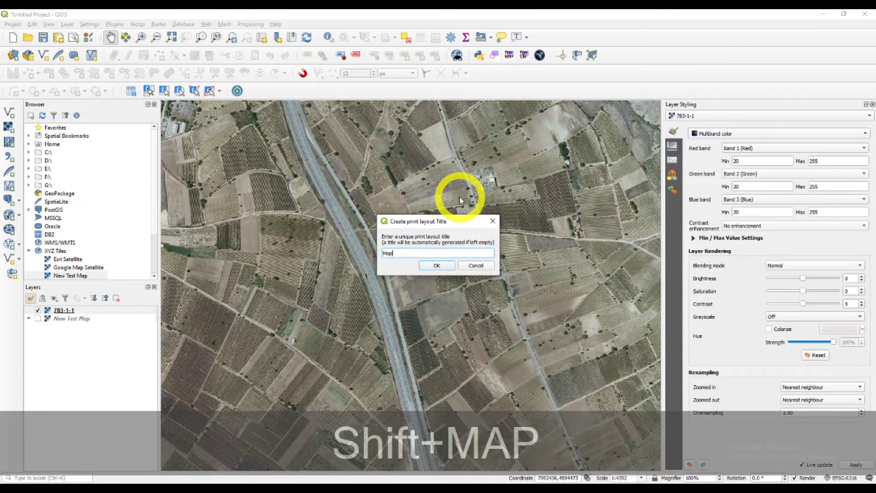
text(1)
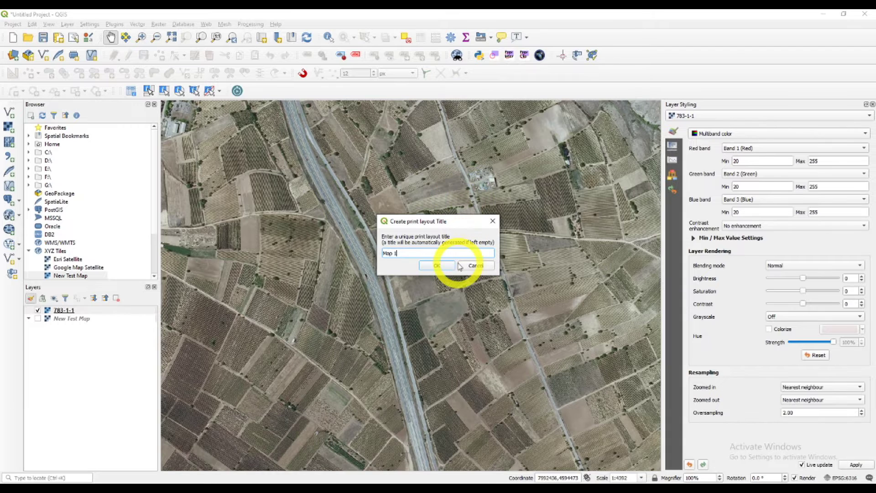
click(437, 265)
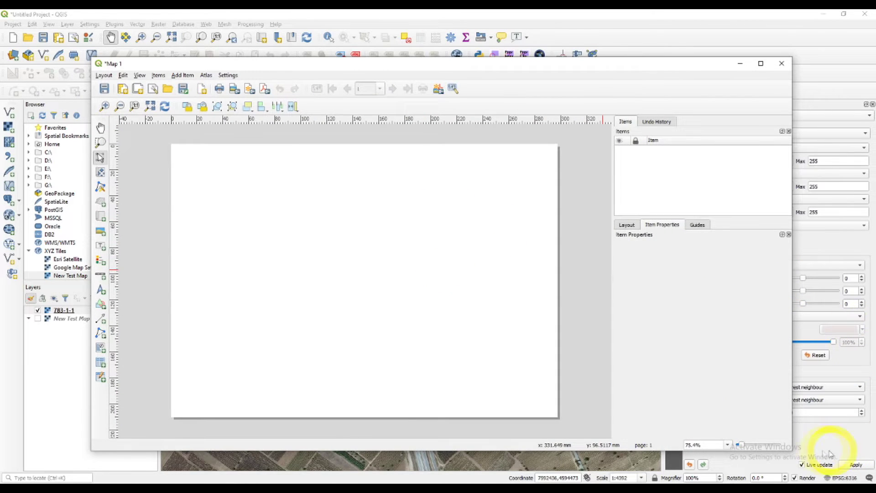
Enlarge the layout window and draw a map item across the middle of the page
drag(791, 450, 839, 466)
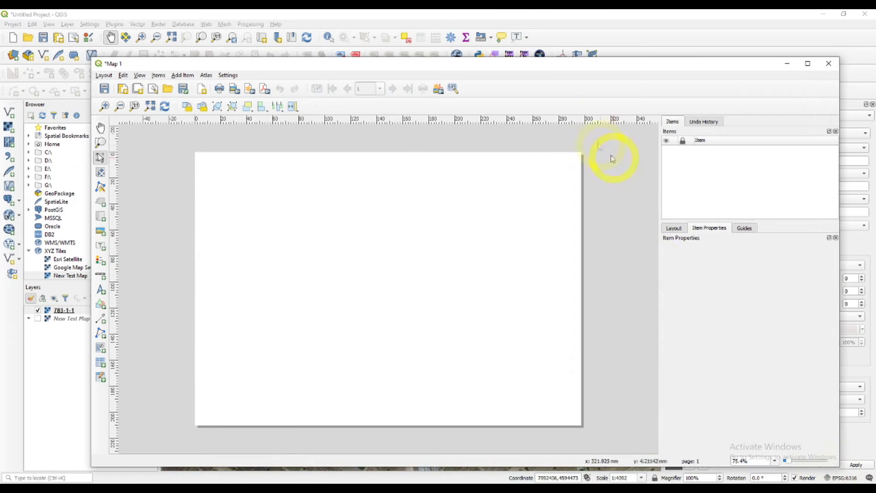
drag(548, 64, 520, 54)
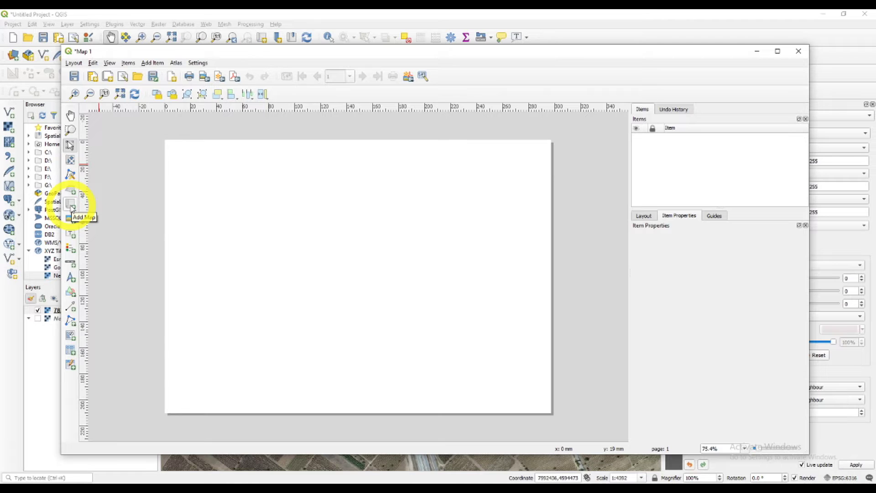
click(71, 206)
drag(215, 177, 505, 363)
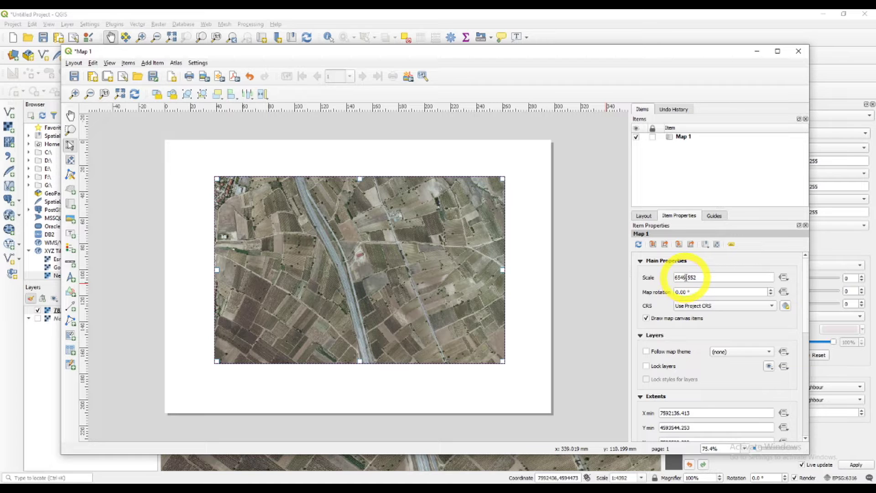
Set the layout map item's scale to 10000
click(686, 278)
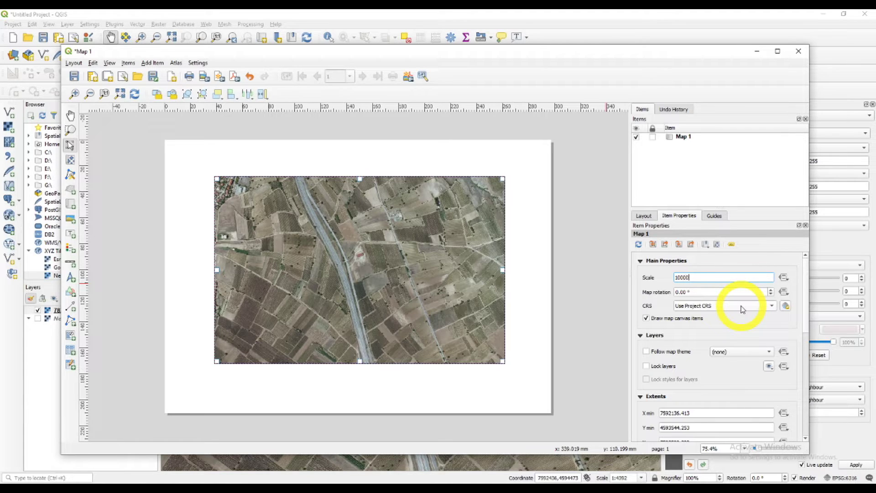
click(766, 257)
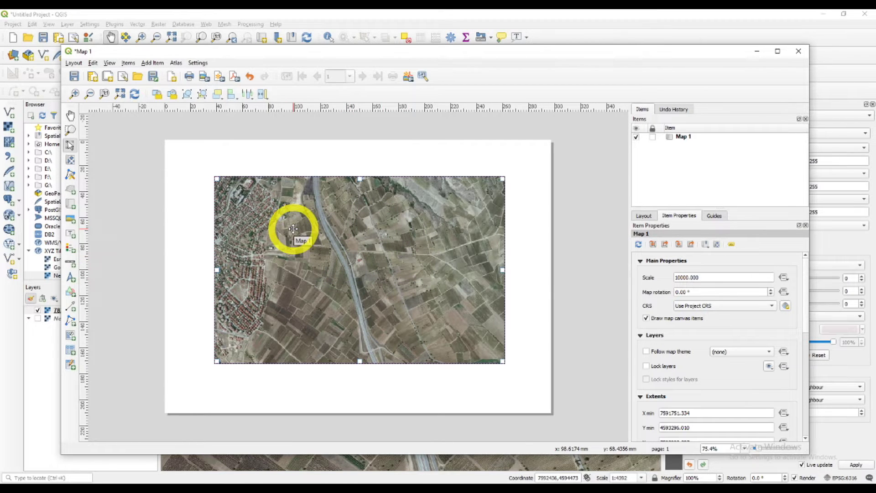
Set the map item's CRS to the project CRS, EPSG:6316
click(771, 306)
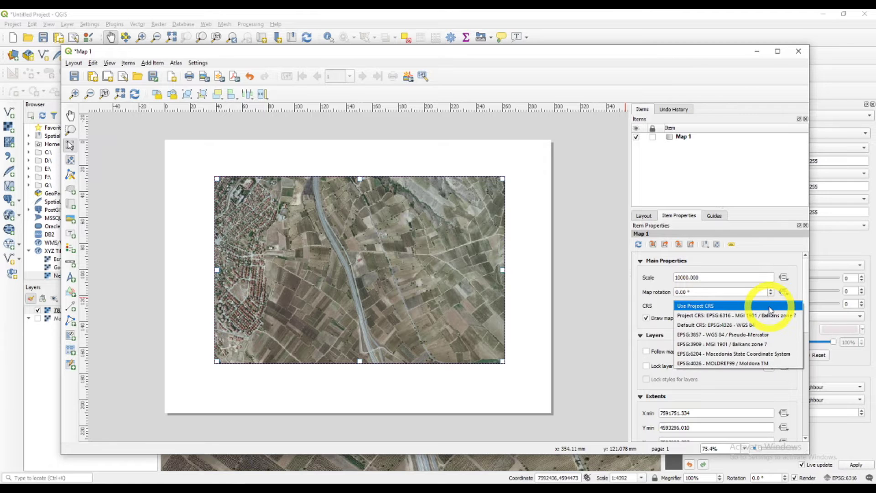
click(758, 315)
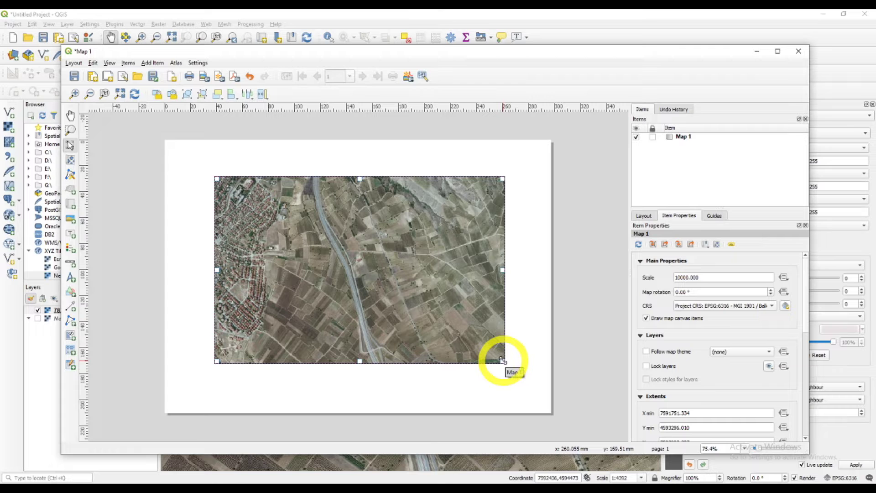
Move and resize the map frame into a wider, taller rectangle on the page
mouse_move(502, 360)
mouse_down()
mouse_move(431, 313)
mouse_move(501, 357)
mouse_up()
mouse_move(428, 299)
mouse_down()
mouse_move(453, 302)
mouse_move(436, 301)
mouse_up()
drag(510, 363, 424, 296)
click(690, 277)
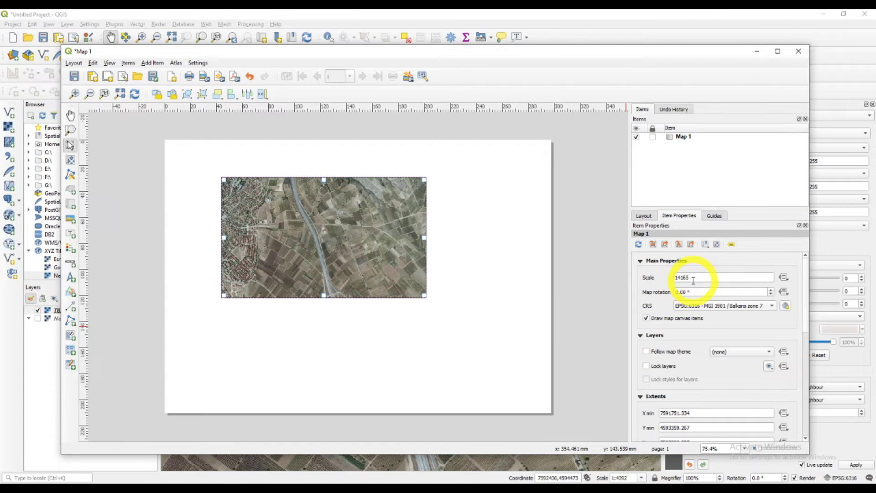
drag(424, 295, 500, 327)
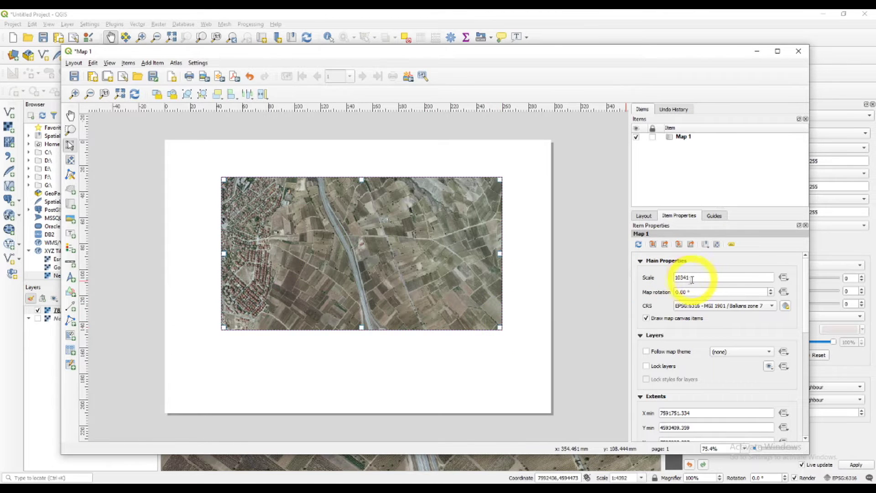
Control the map scale with a data-defined override expression of 10000
click(783, 278)
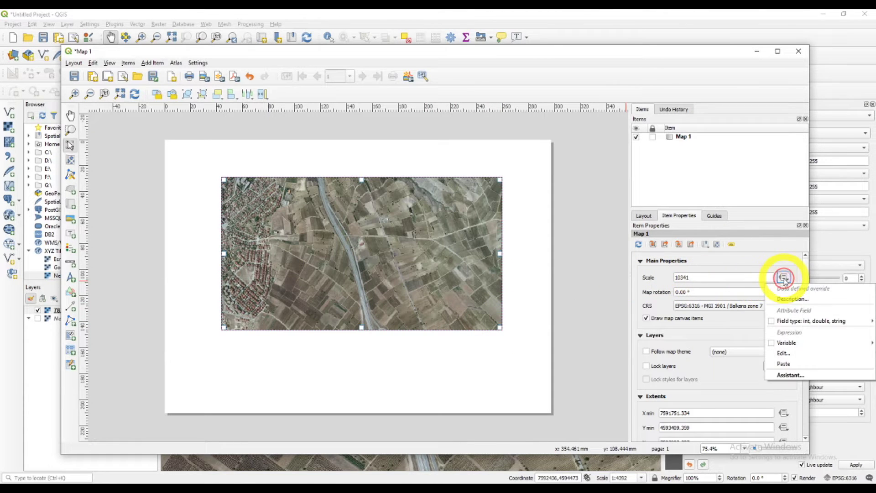
click(784, 354)
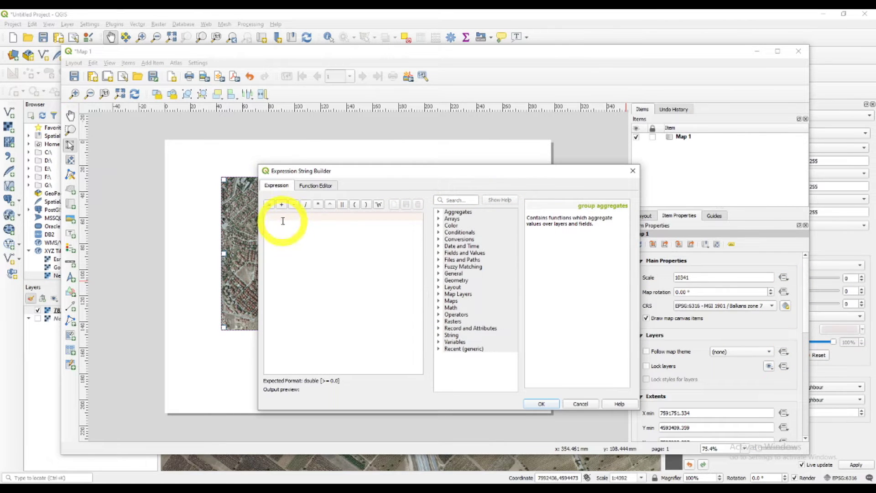
click(283, 221)
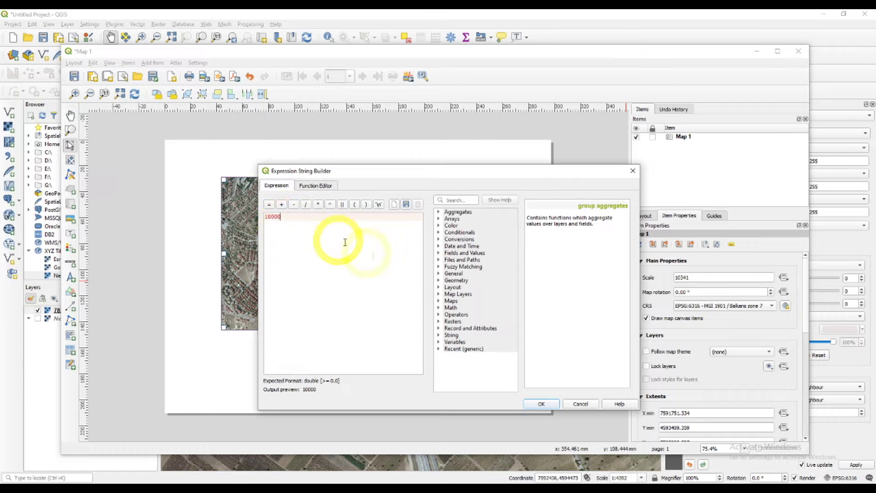
click(545, 404)
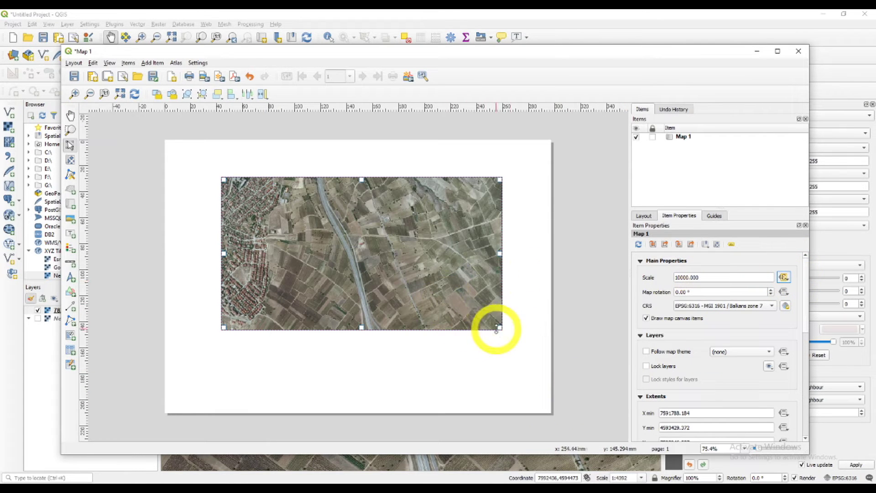
Resize and nudge the Map 1 frame to fill most of the page, keeping scale 10000
drag(500, 327, 435, 293)
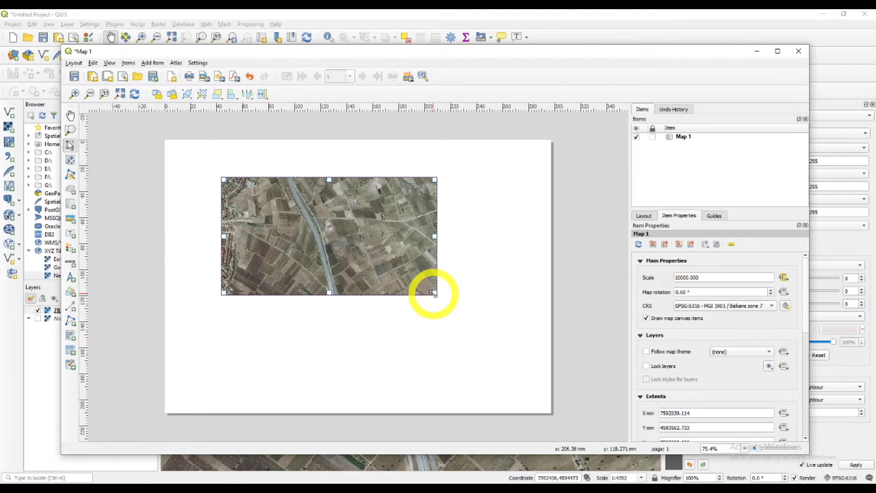
drag(435, 294, 523, 364)
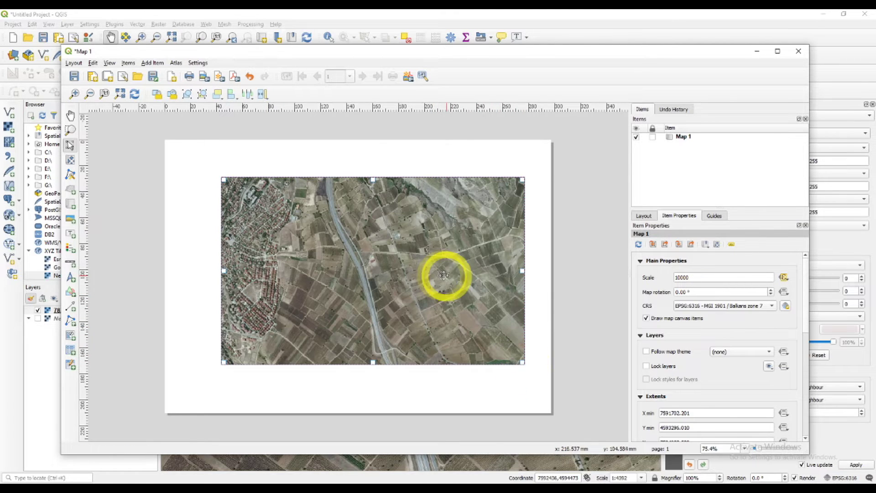
drag(437, 280, 422, 279)
drag(508, 364, 524, 385)
mouse_move(461, 307)
mouse_down()
mouse_move(453, 299)
mouse_move(456, 309)
mouse_up()
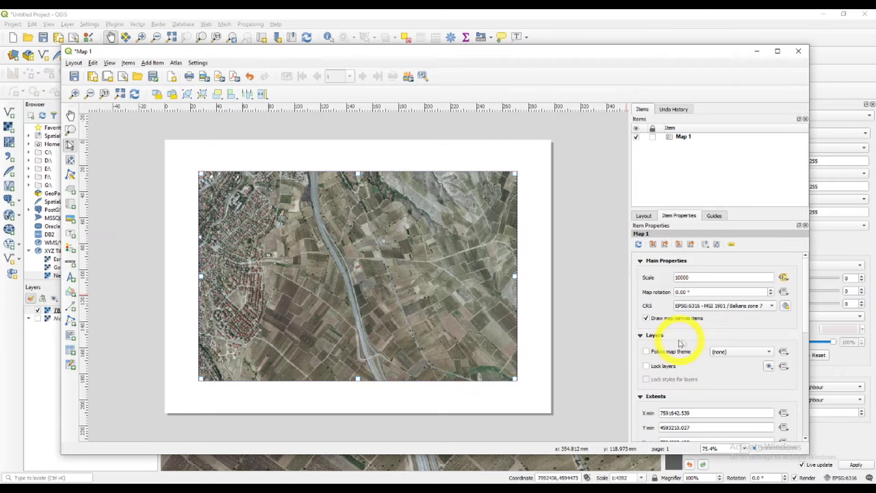
drag(804, 274, 809, 350)
Add Grid 1 to Map 1 and open its properties with the grid type kept as Solid
click(641, 297)
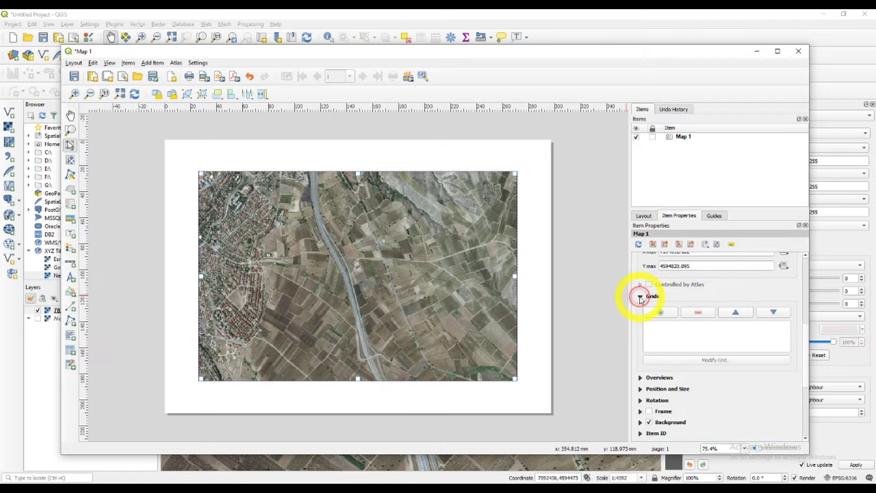
click(660, 313)
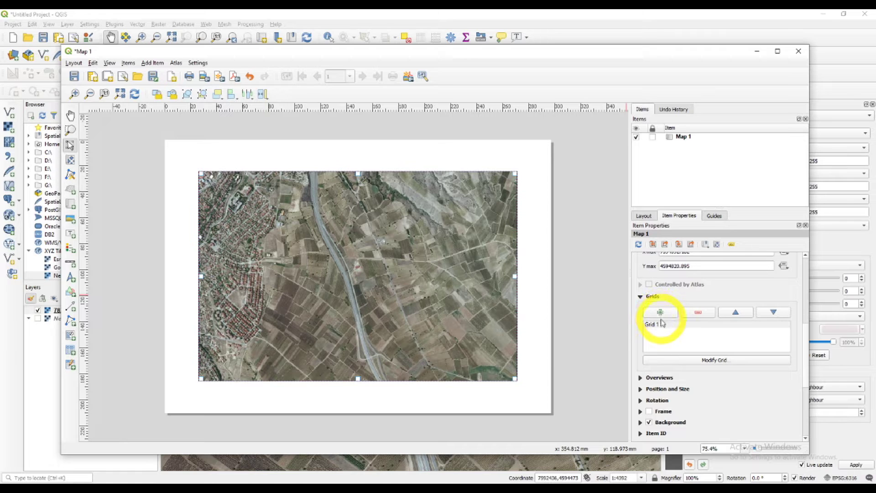
click(657, 324)
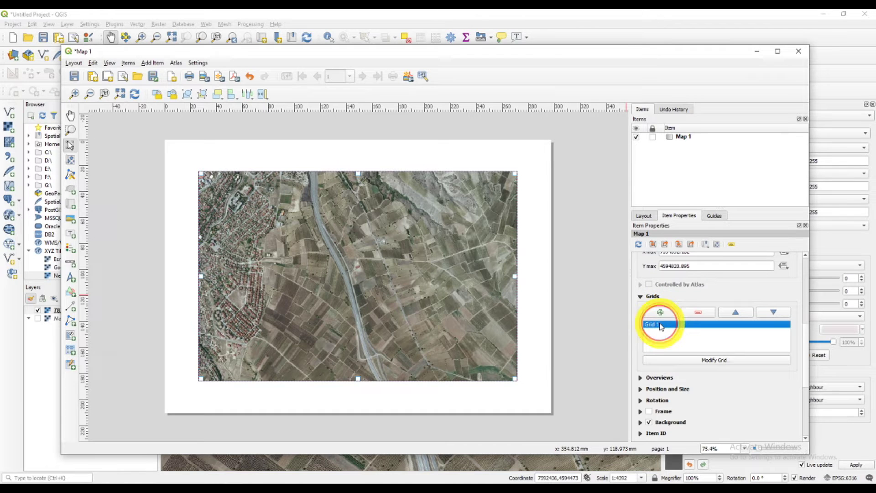
click(720, 360)
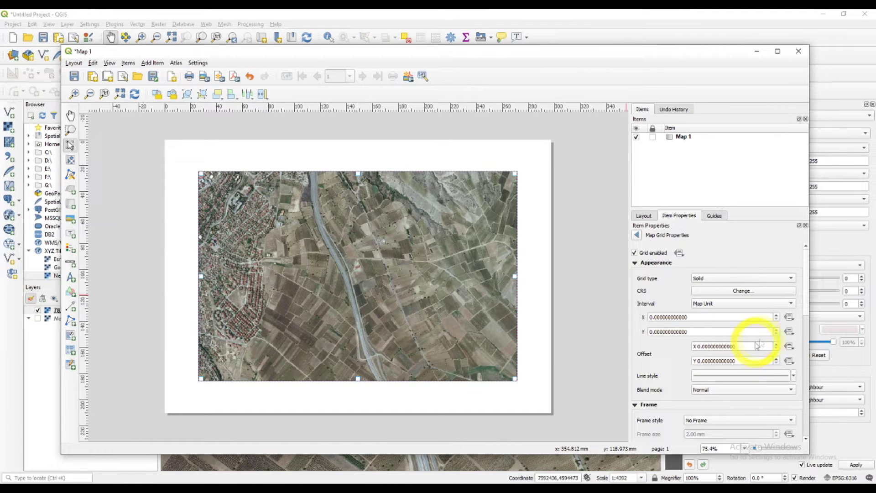
click(743, 280)
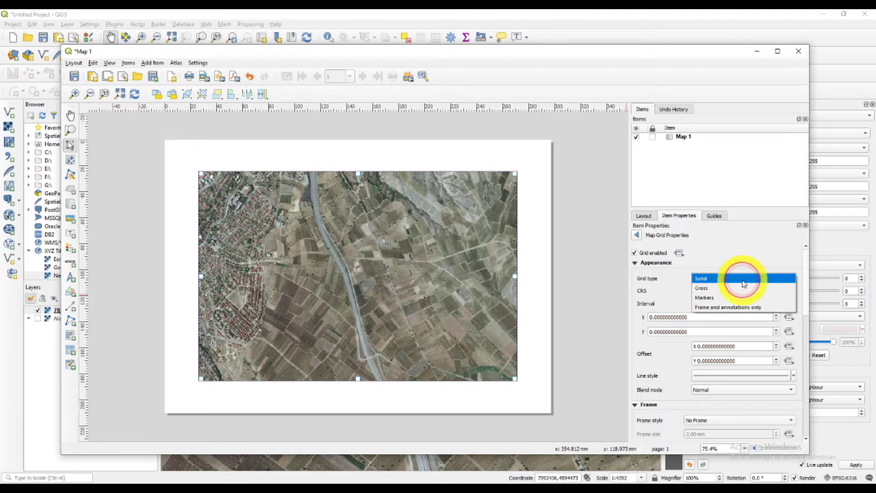
click(742, 278)
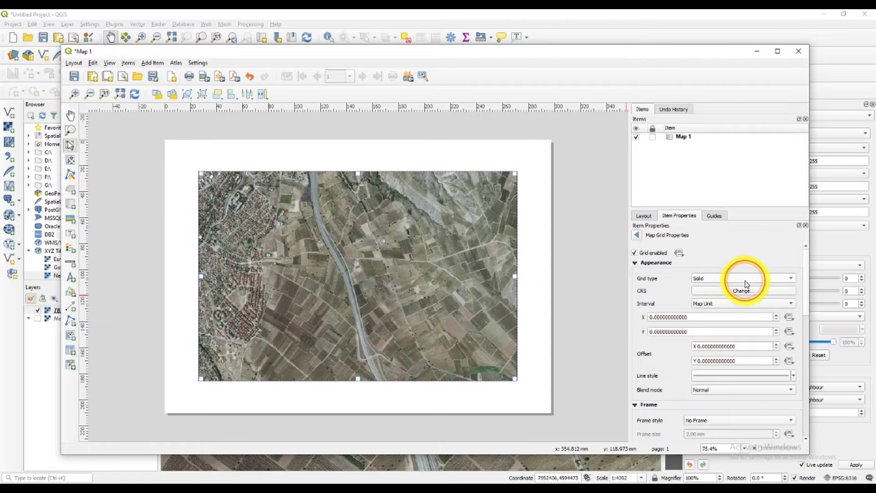
click(653, 318)
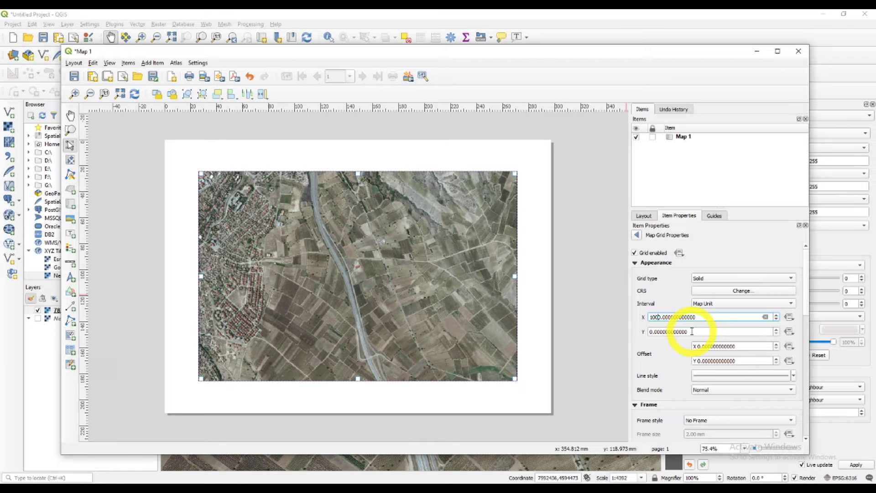
Set the grid's X and Y intervals to 100 map units
click(653, 332)
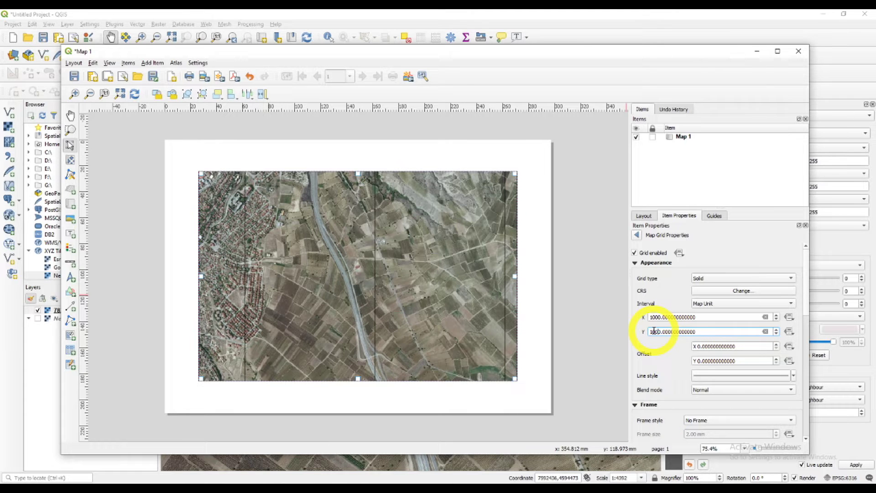
click(672, 287)
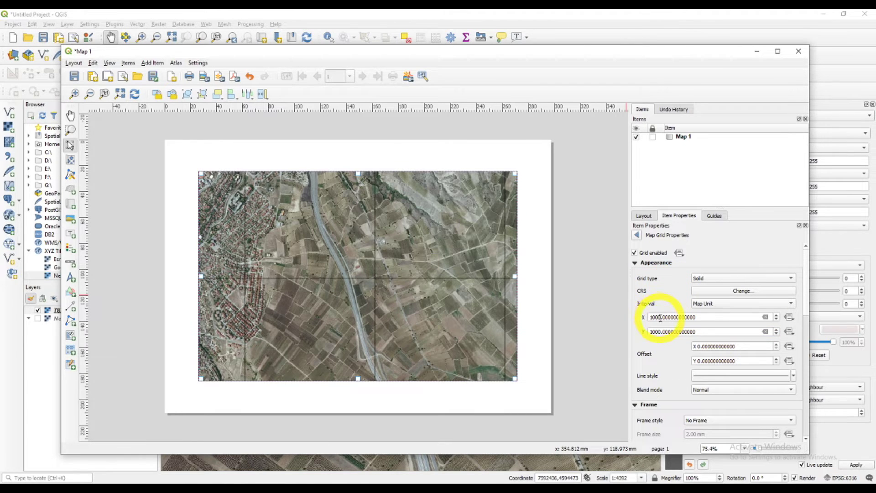
click(695, 343)
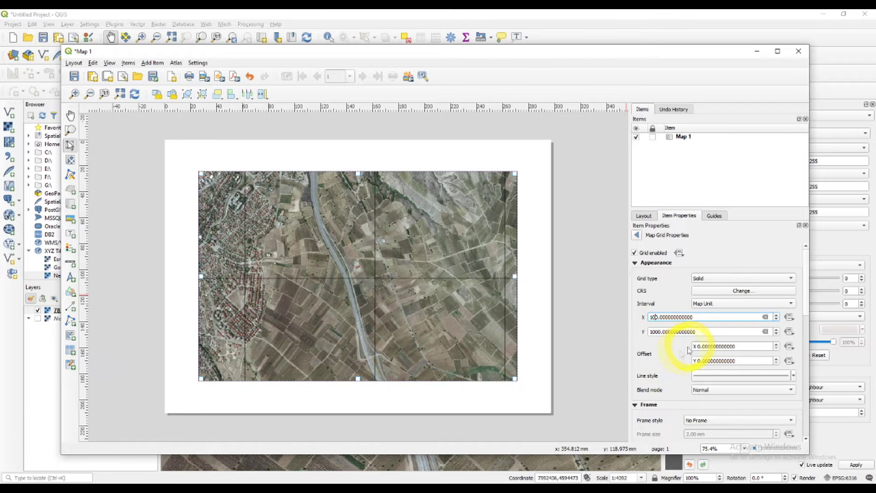
key(BackSpace)
click(661, 332)
key(BackSpace)
click(666, 356)
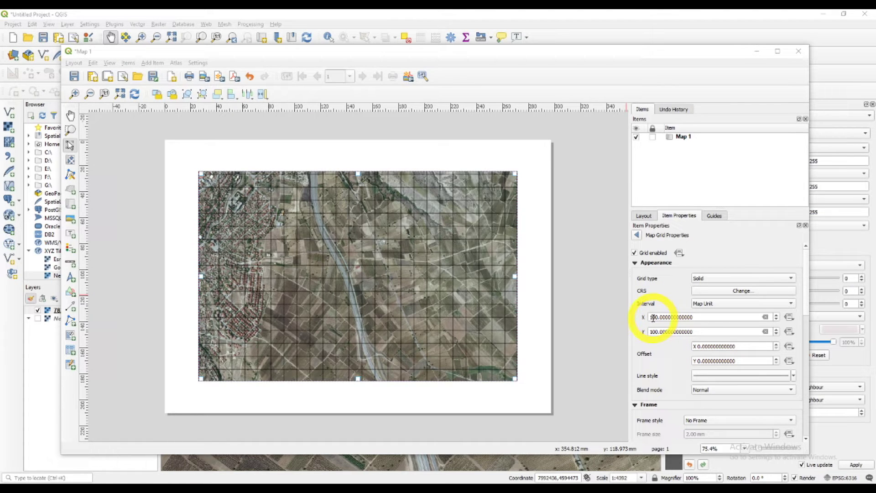
Change both the X and Y grid intervals to 500 map units
click(669, 330)
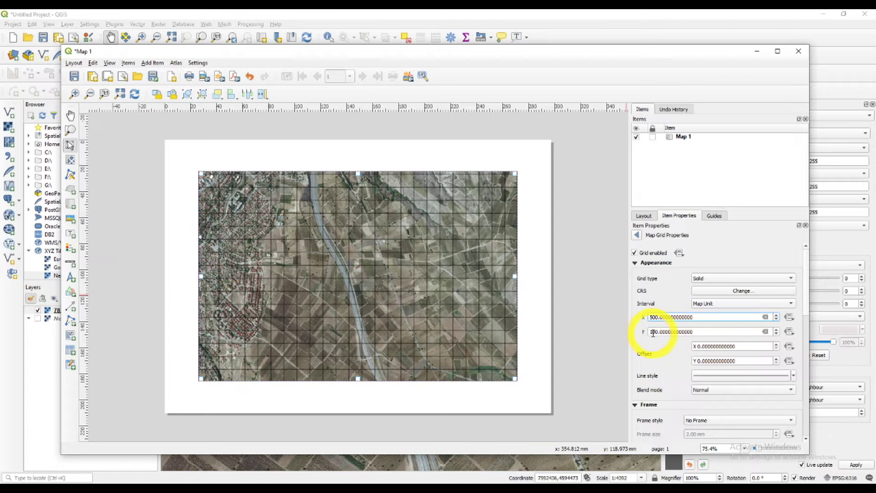
click(653, 333)
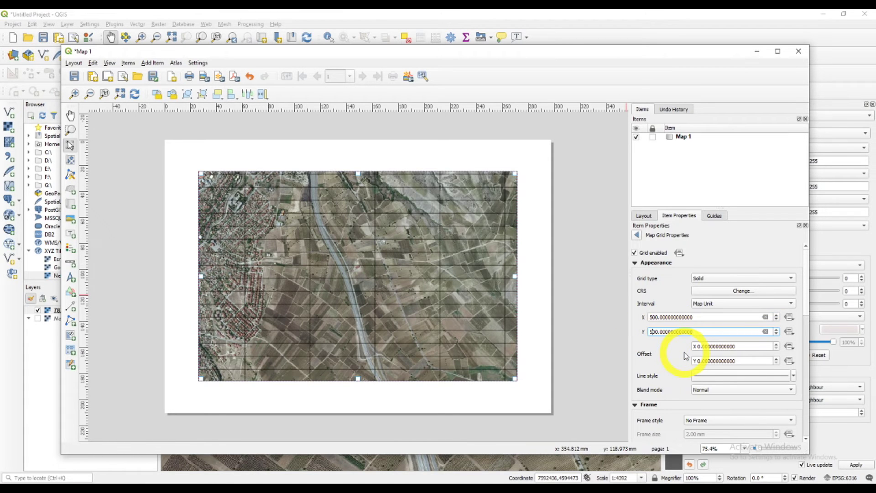
click(684, 352)
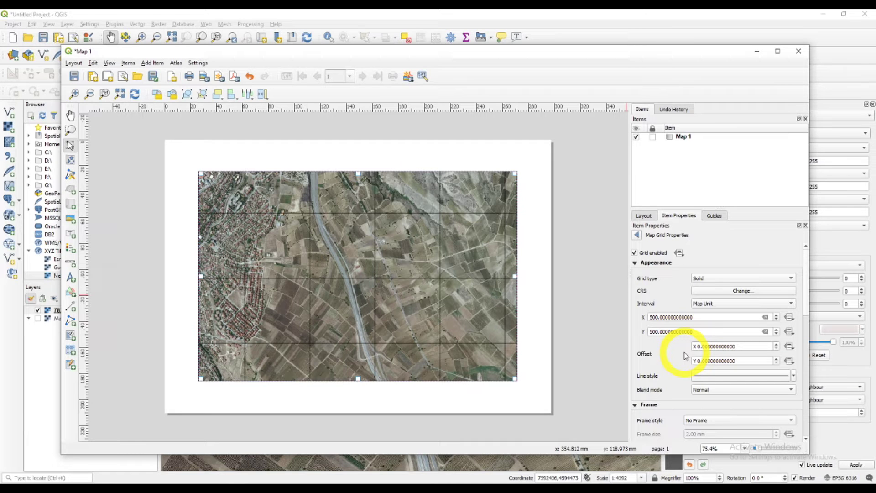
click(746, 279)
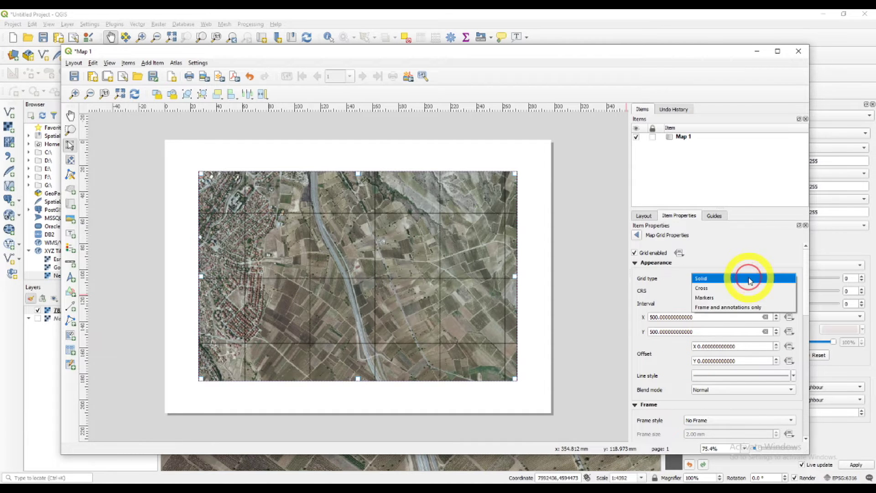
click(713, 289)
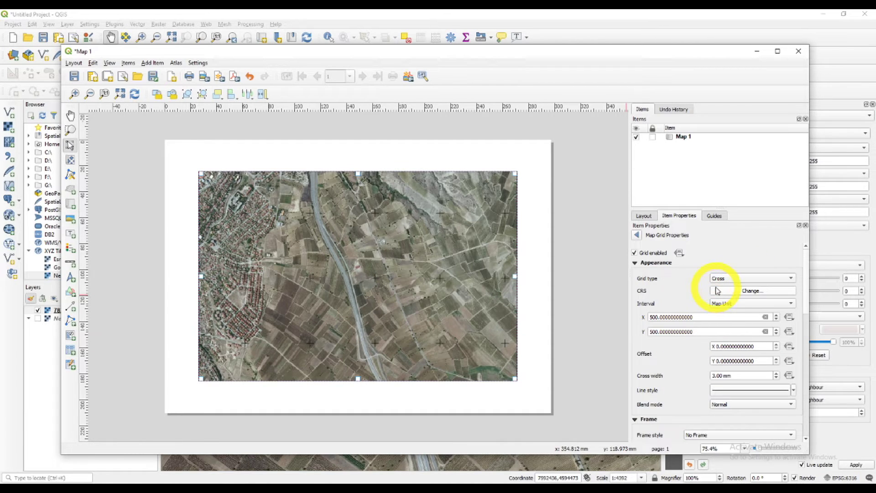
click(758, 277)
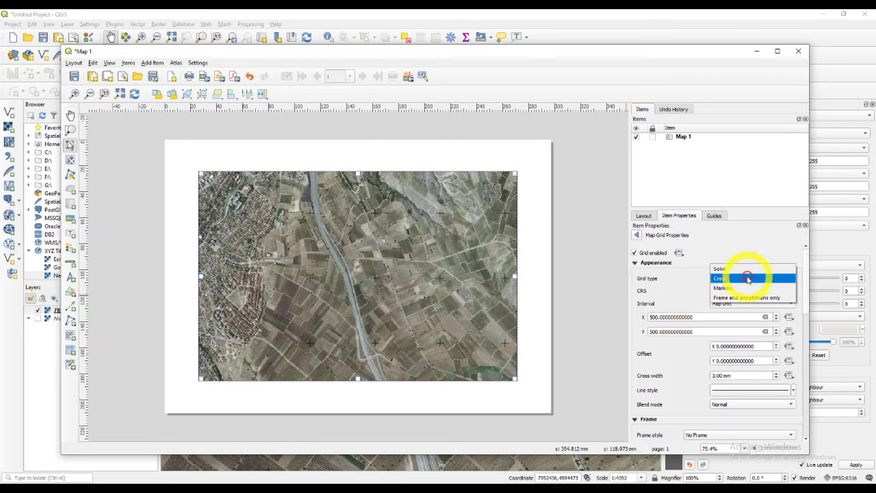
click(734, 288)
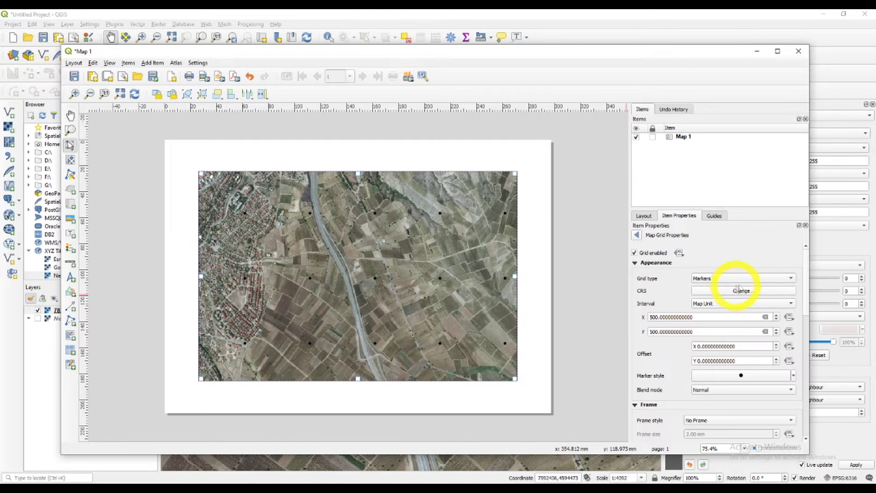
click(774, 279)
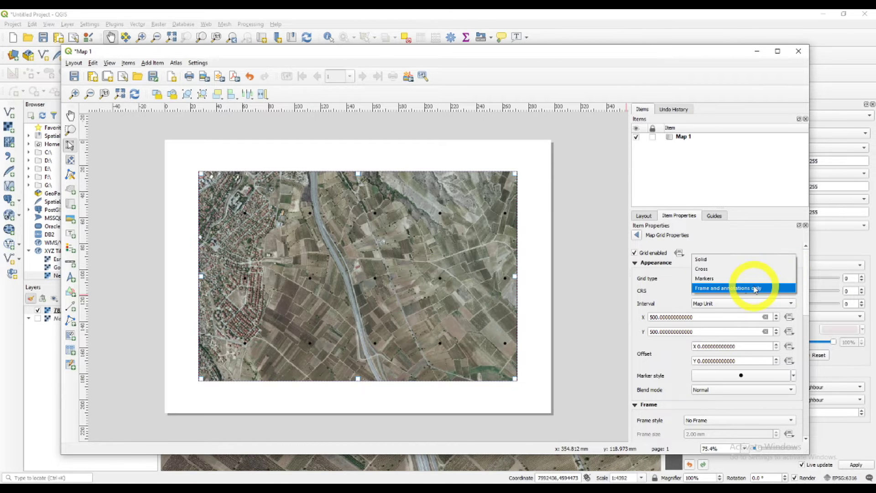
click(711, 258)
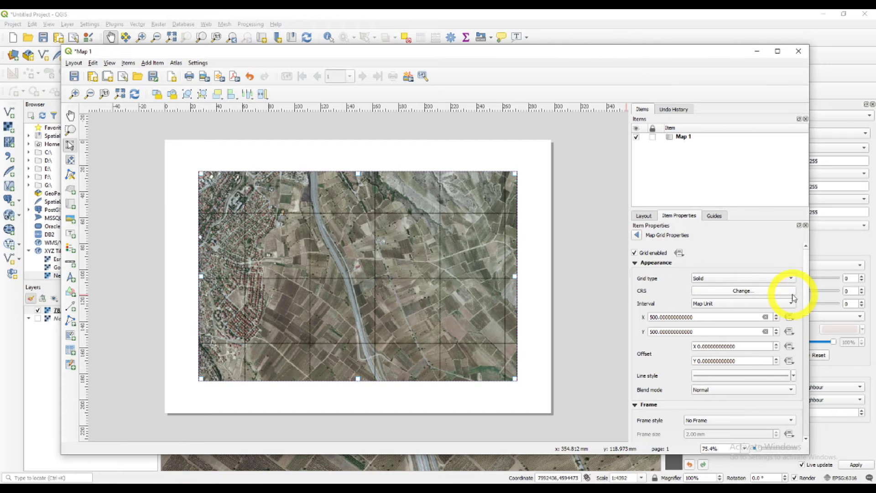
click(773, 378)
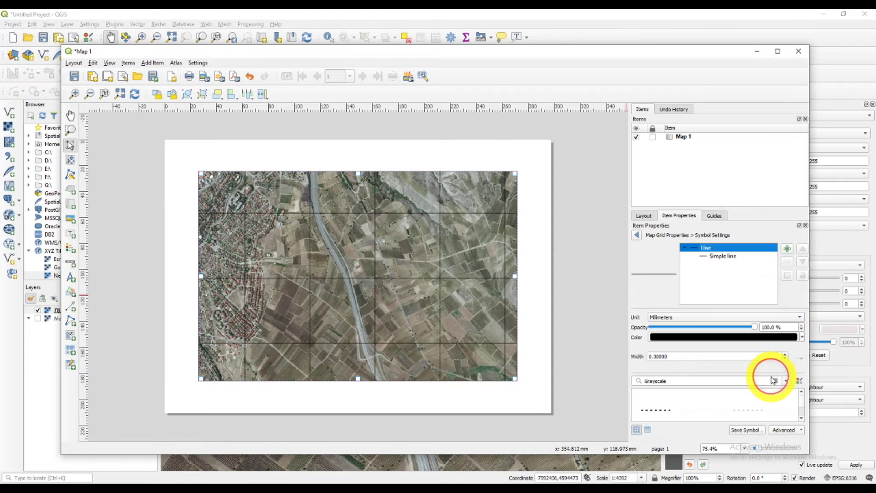
click(724, 339)
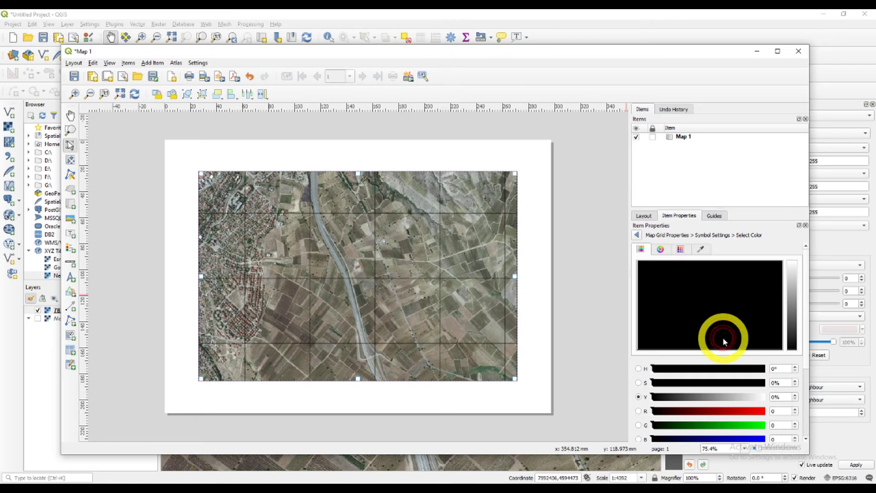
click(757, 412)
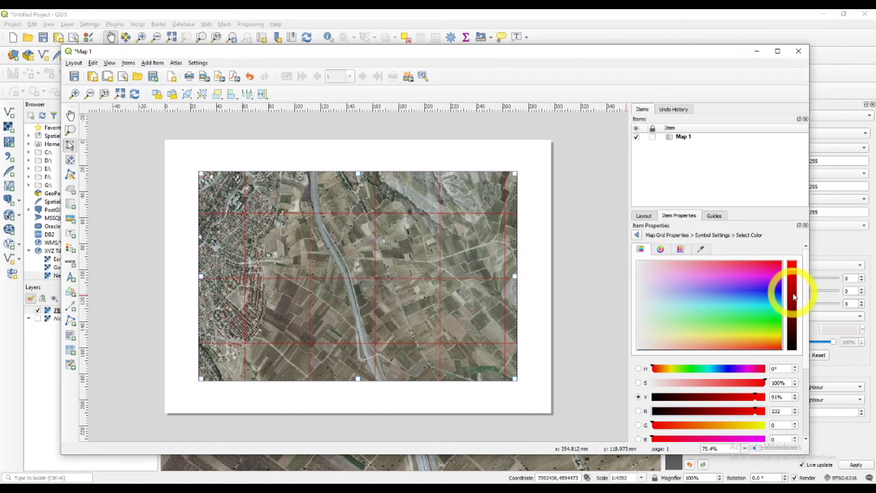
click(655, 398)
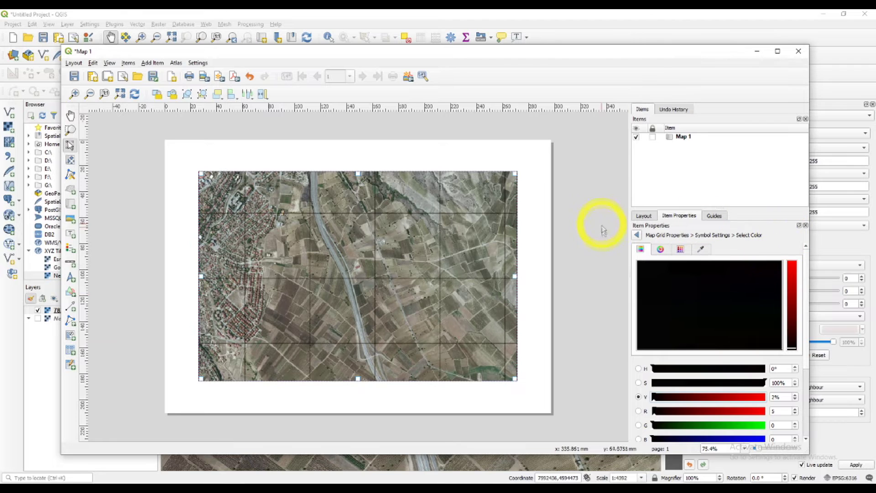
click(637, 236)
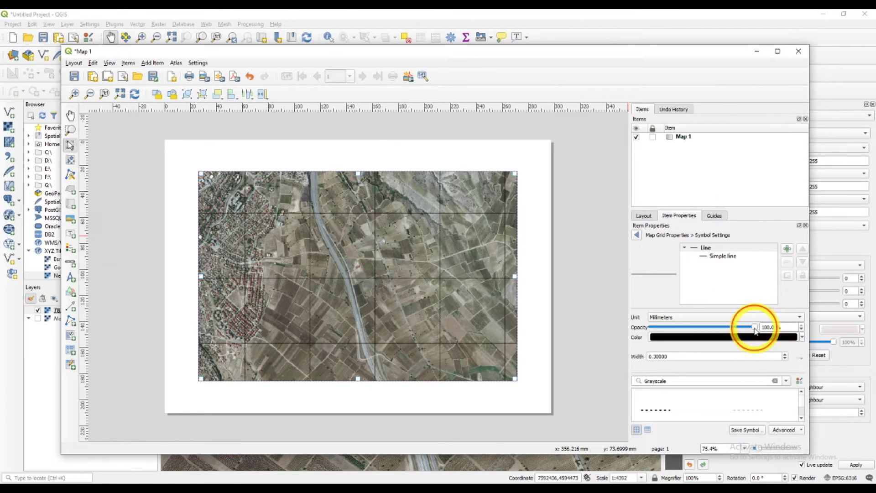
drag(754, 328, 773, 333)
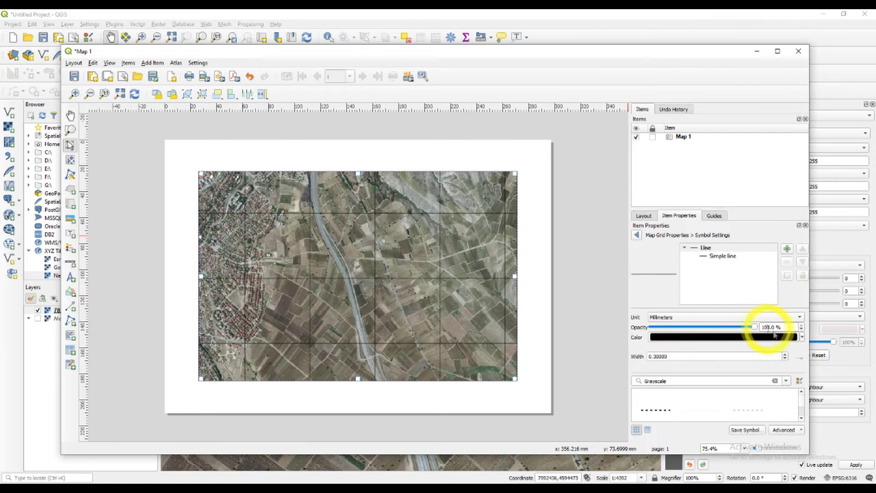
click(636, 235)
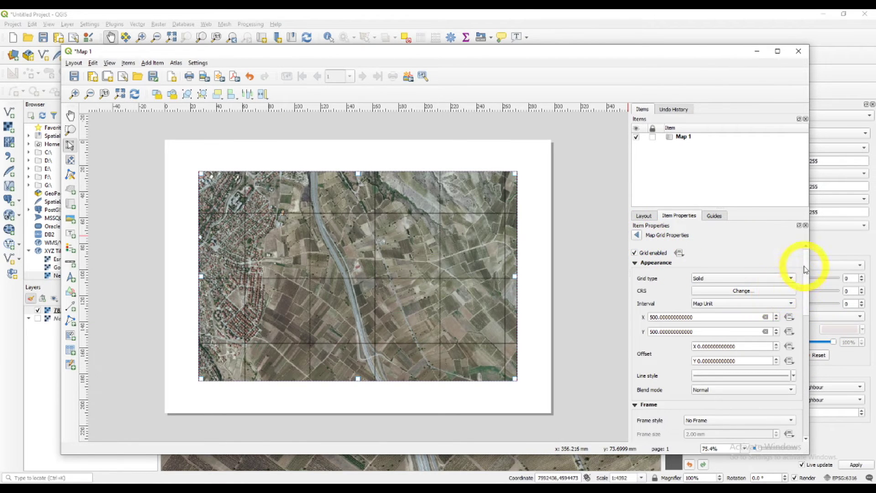
Set the grid's frame style to Zebra
drag(807, 272, 807, 304)
click(774, 291)
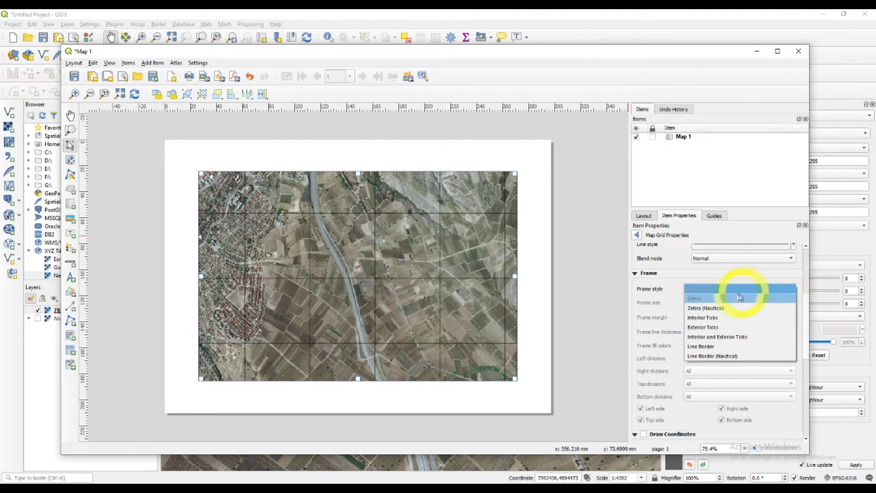
click(775, 295)
click(774, 293)
click(734, 288)
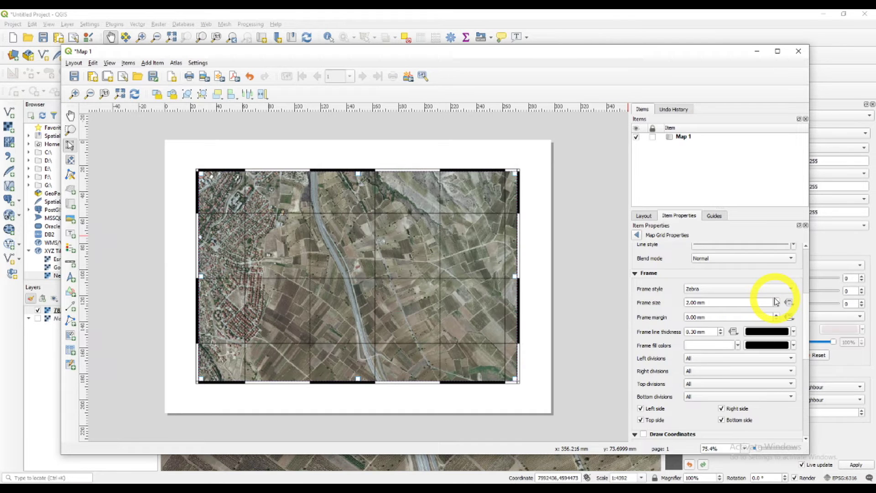
Make the zebra frame 1.00 mm thick with a 0.00 mm margin
click(694, 303)
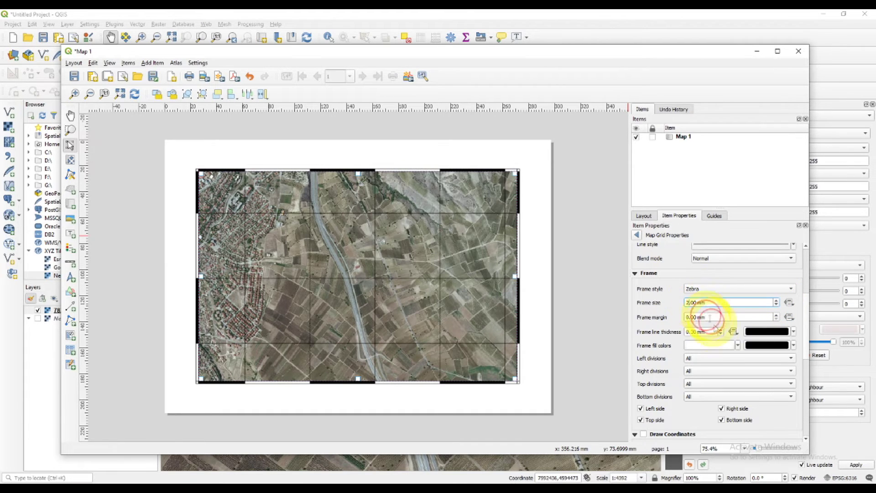
key(Down)
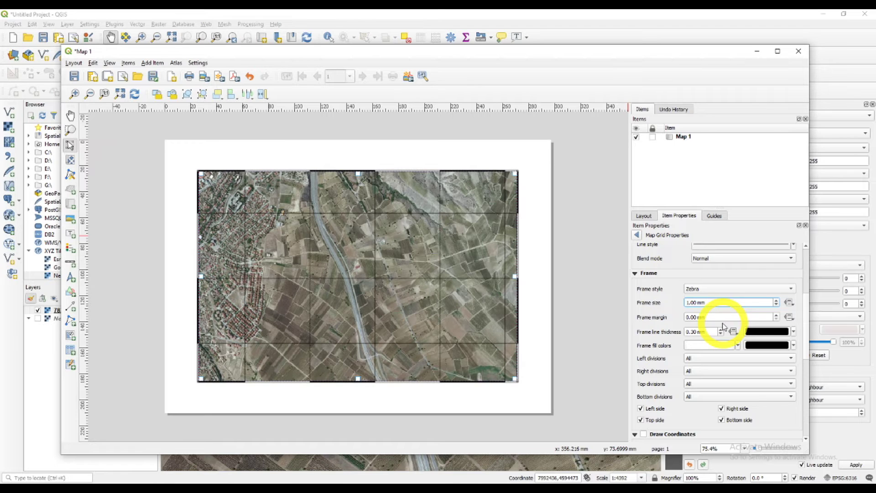
click(689, 317)
key(Up)
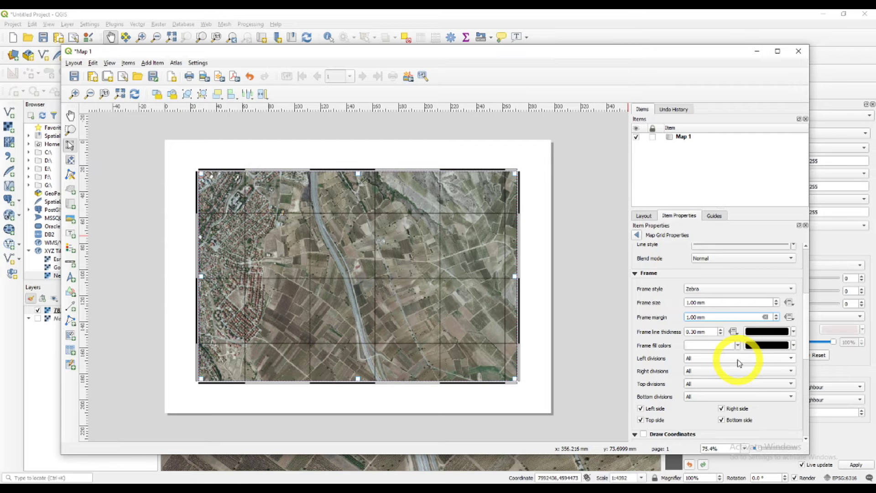
key(BackSpace)
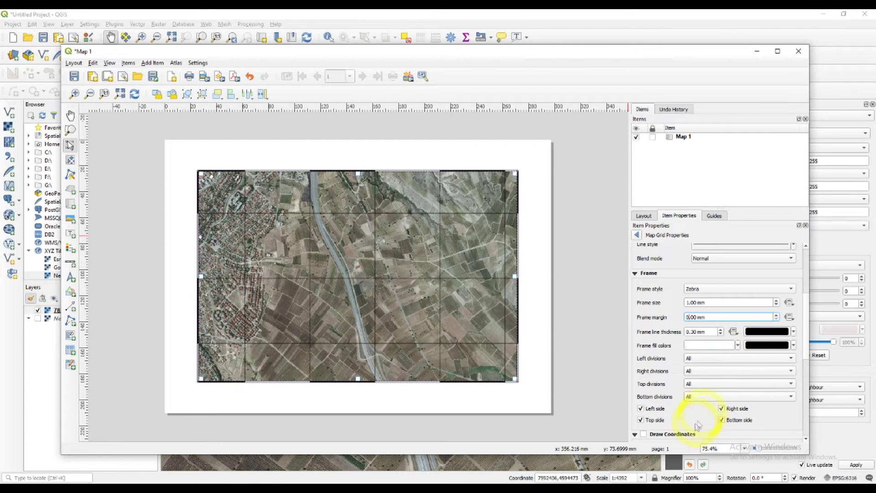
click(792, 413)
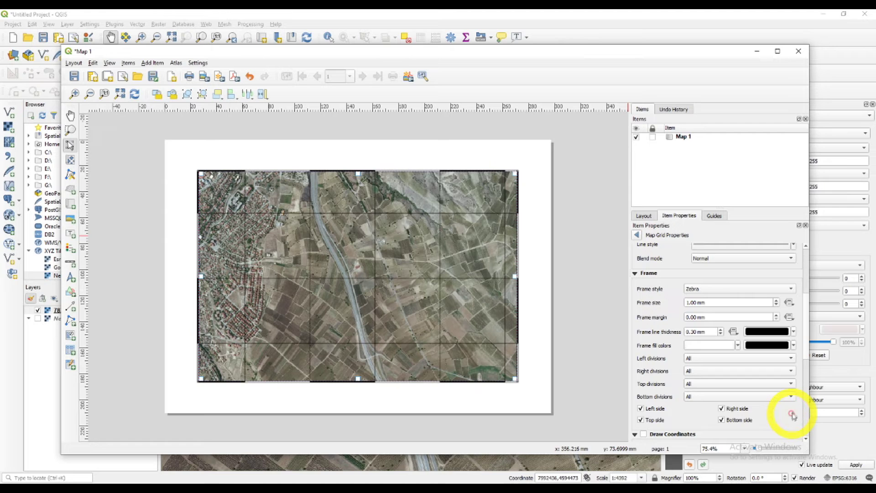
scroll(805, 315, down, 2)
scroll(810, 318, down, 4)
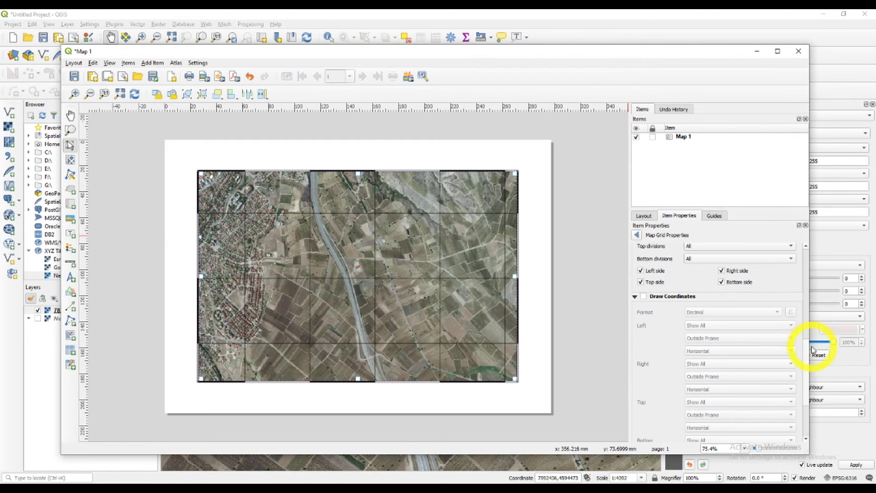
click(644, 297)
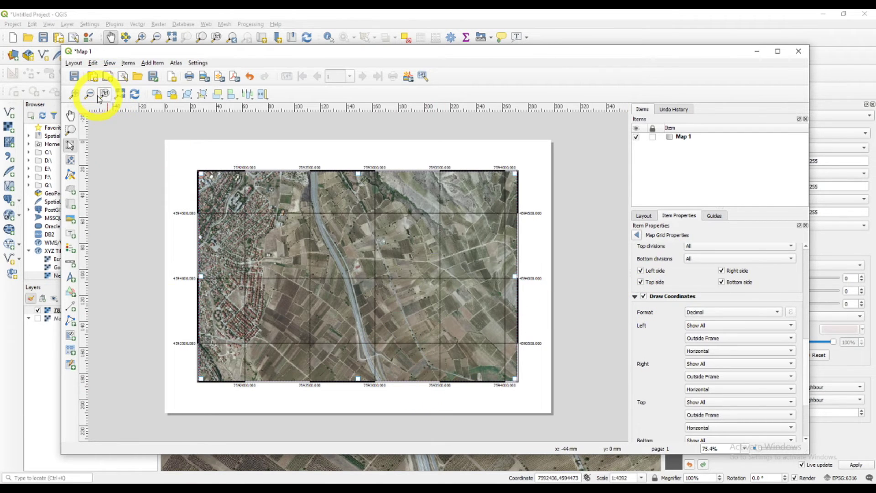
click(75, 94)
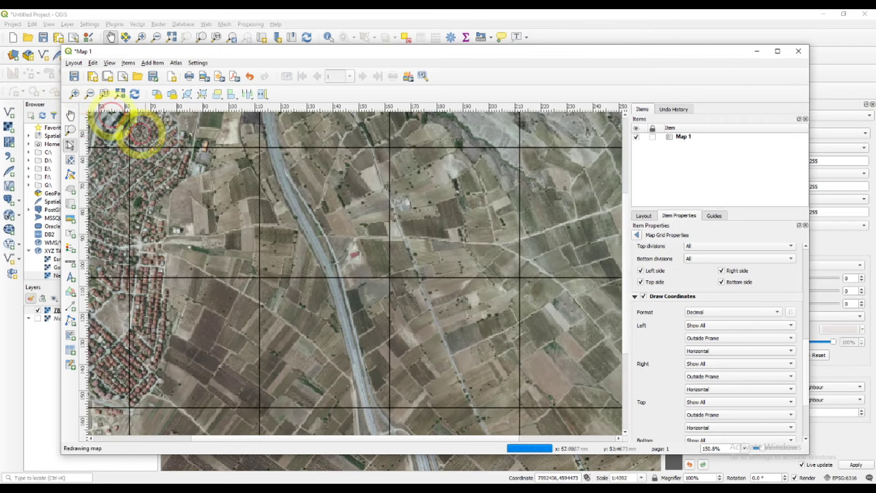
click(131, 439)
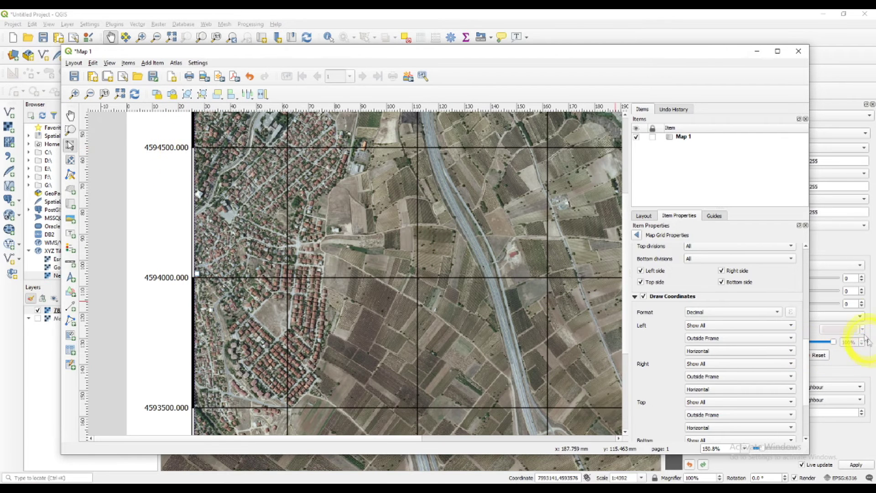
drag(806, 350, 810, 388)
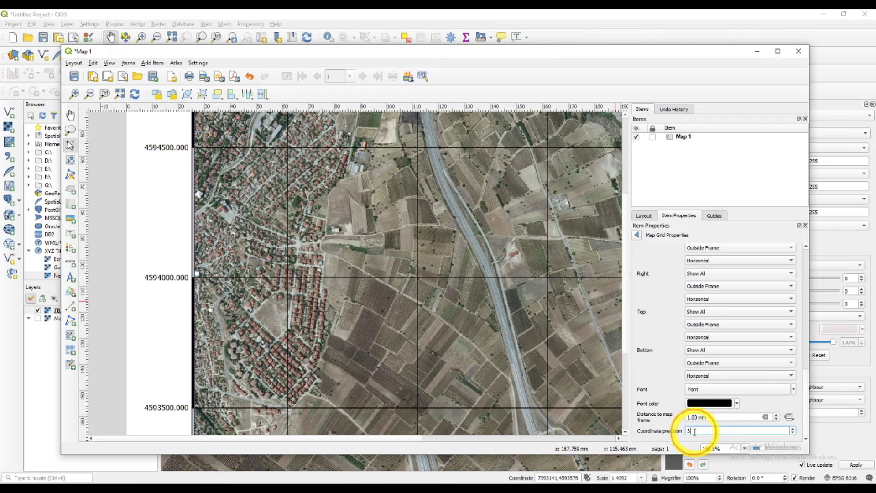
double_click(689, 431)
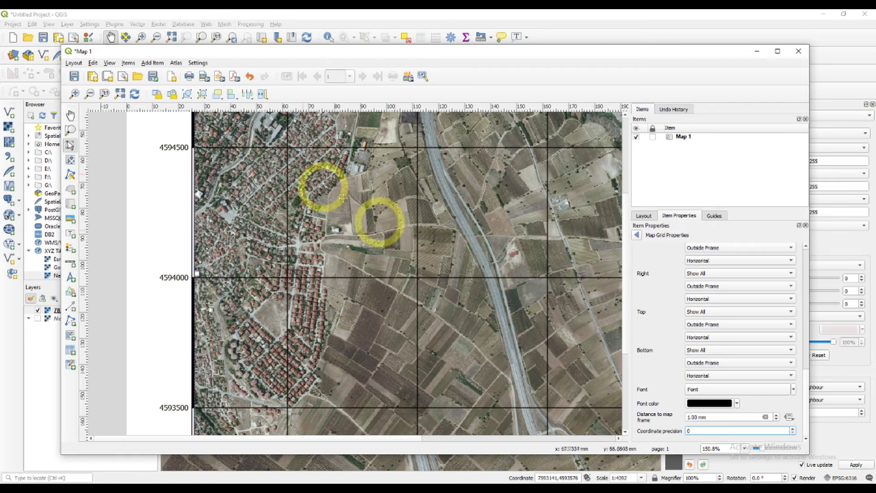
click(89, 95)
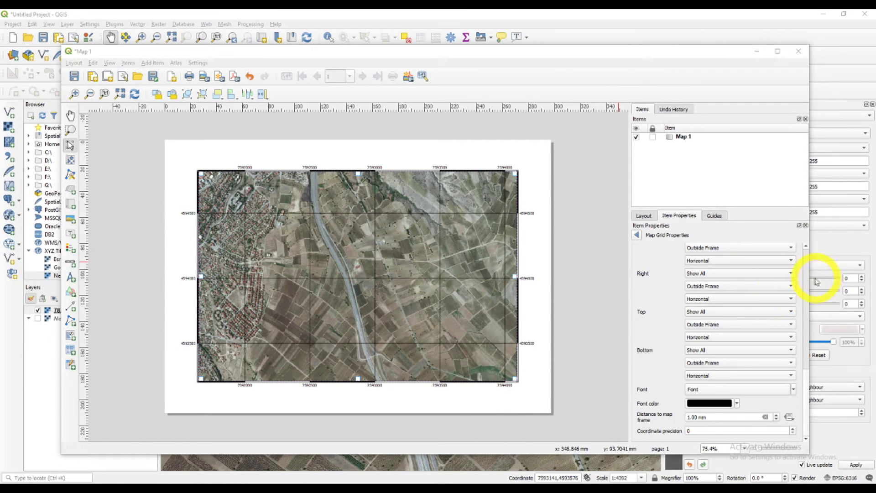
scroll(807, 287, up, 10)
scroll(805, 287, down, 5)
scroll(815, 365, down, 5)
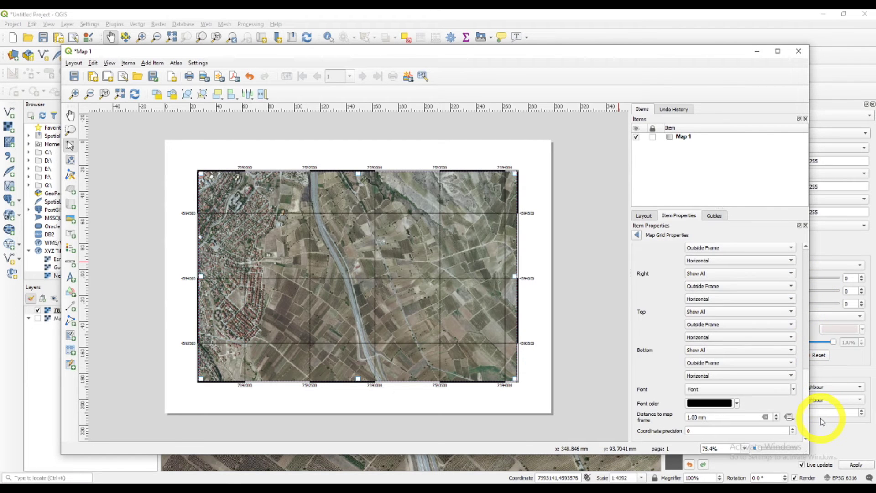
Set the grid coordinate label font to MS Serif
click(769, 388)
click(352, 216)
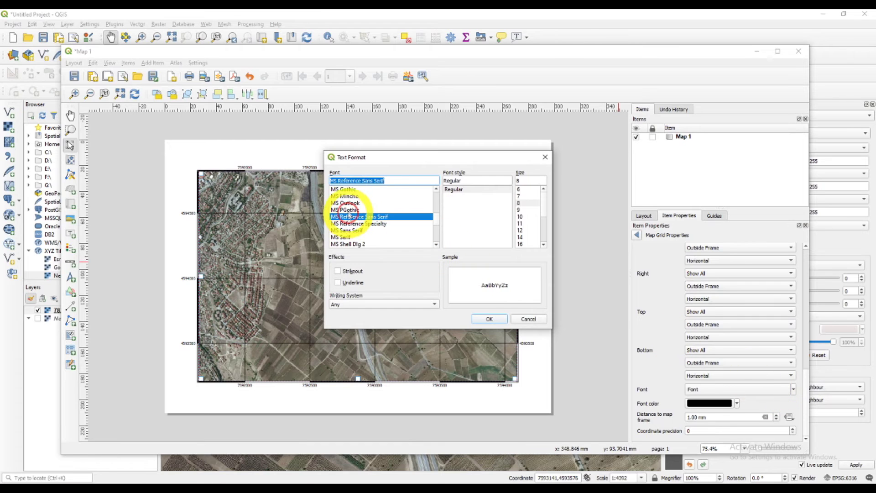
click(348, 202)
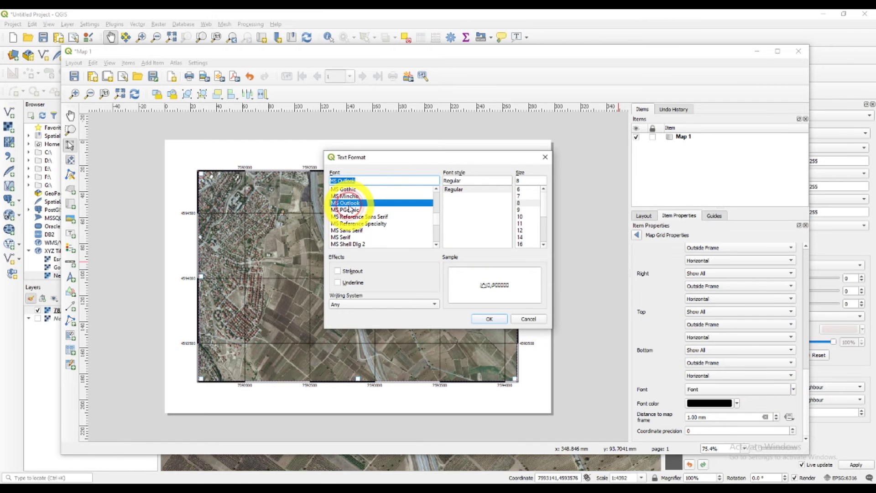
click(351, 237)
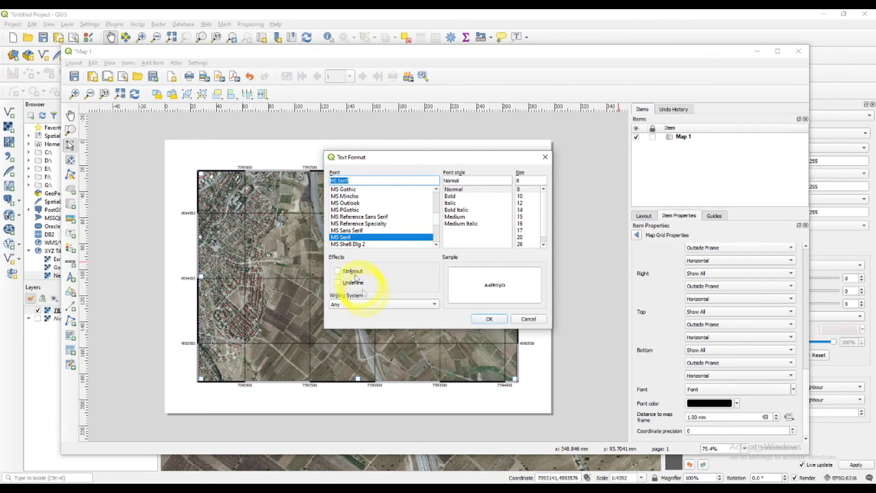
click(489, 319)
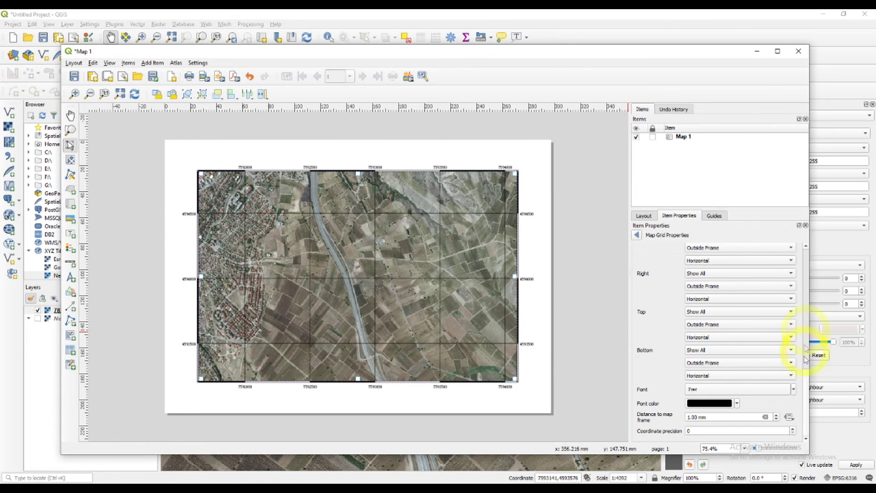
Disable coordinate labels on the bottom and right sides of the map
click(752, 354)
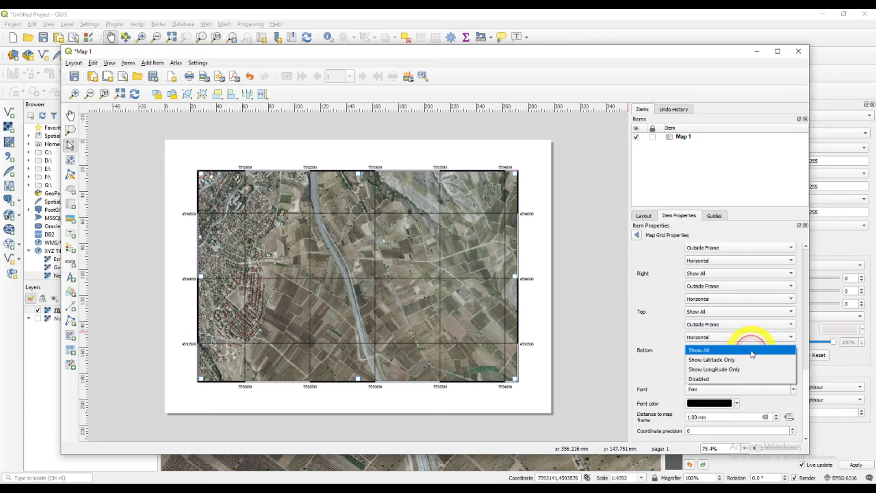
click(718, 372)
click(751, 273)
click(720, 306)
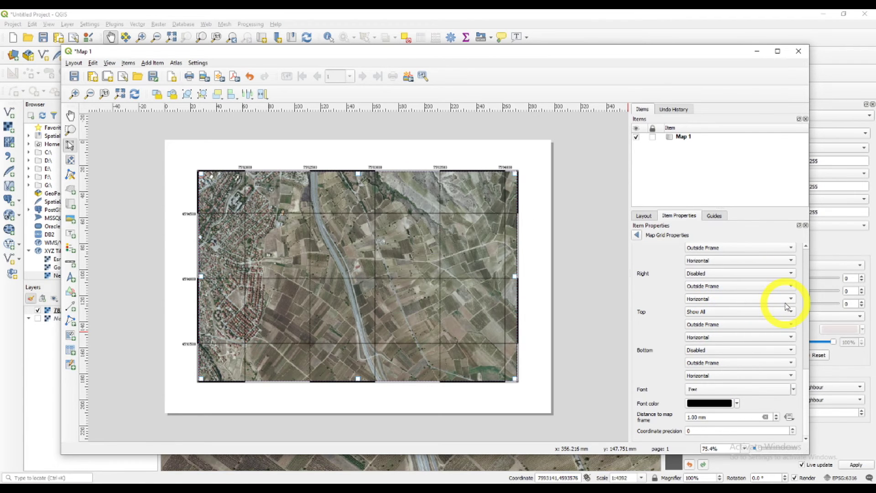
drag(805, 388, 802, 318)
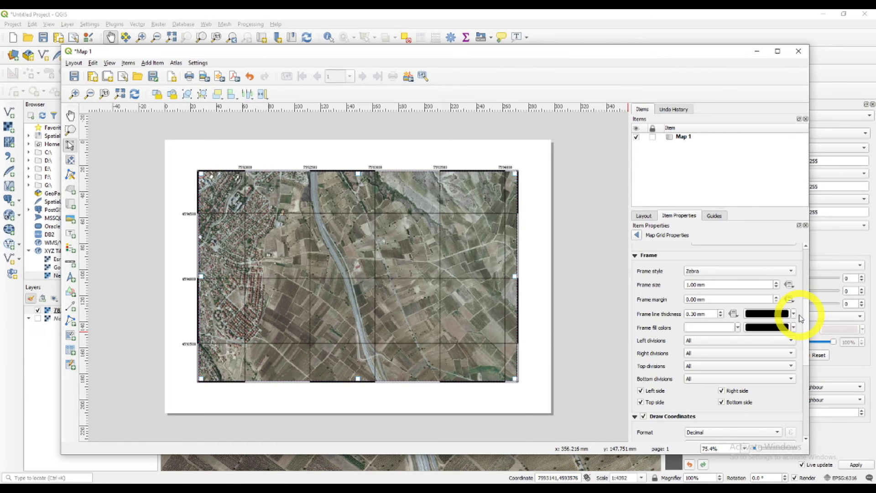
mouse_move(801, 318)
mouse_down()
mouse_move(801, 262)
mouse_move(801, 369)
mouse_up()
Format the coordinate labels as Decimal with Suffix and zoom in to inspect them
click(777, 279)
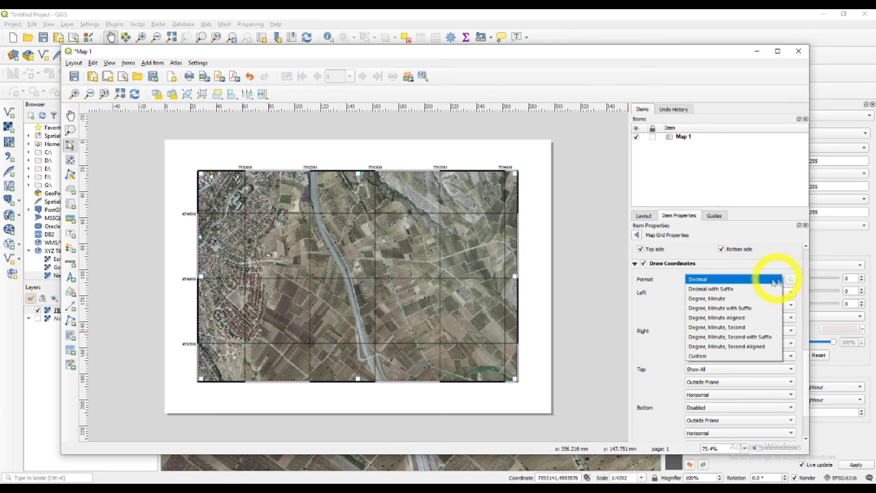
click(726, 289)
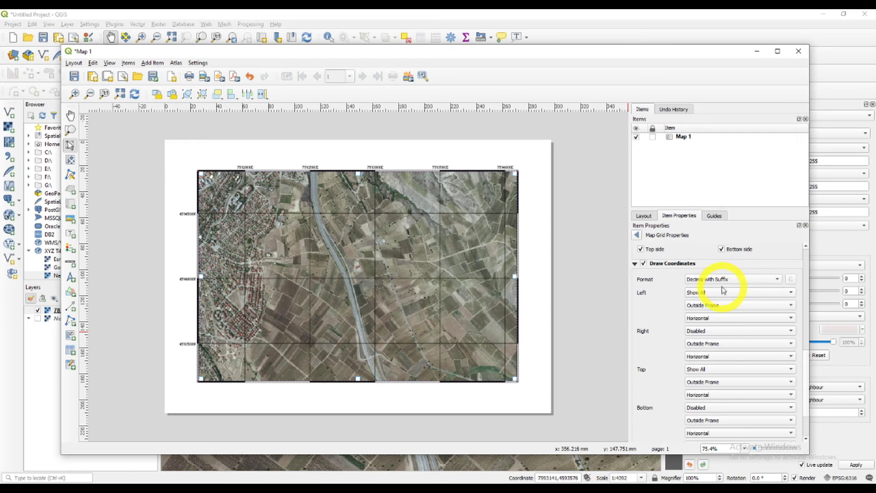
click(724, 284)
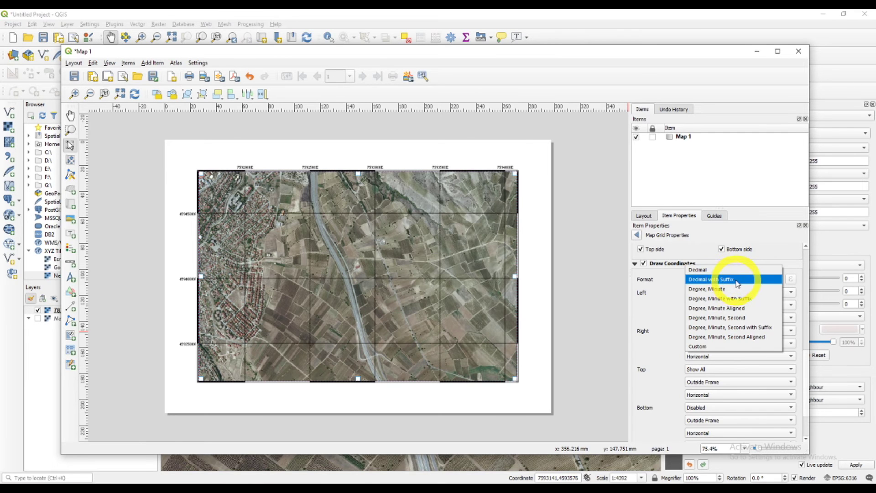
click(738, 283)
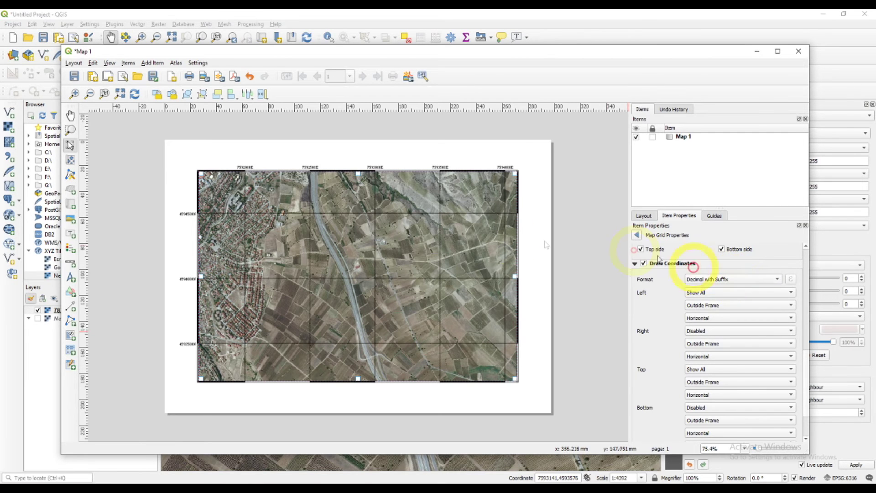
click(74, 95)
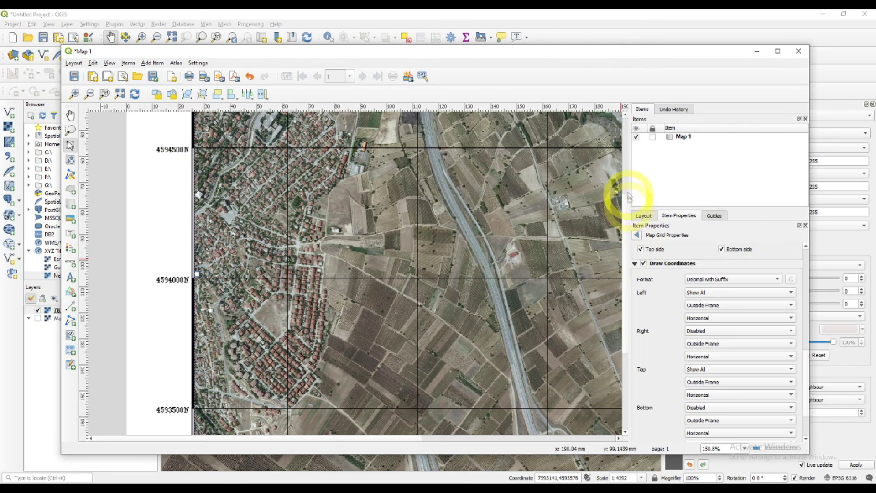
scroll(625, 194, up, 3)
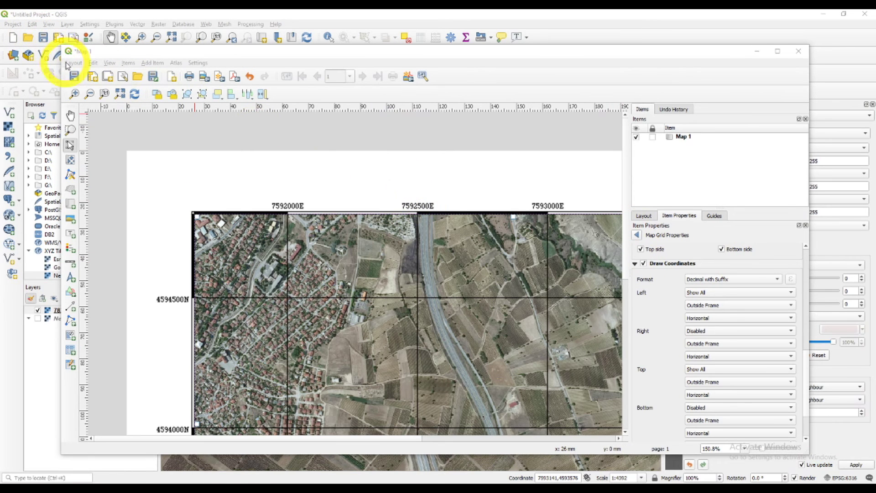
click(89, 94)
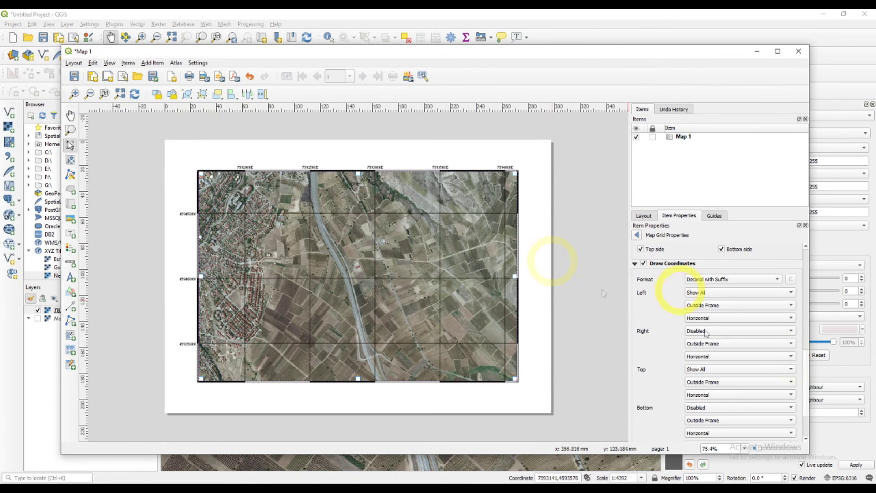
Switch the label format through Degree, Minute options to Degree, Minute, Second
click(767, 280)
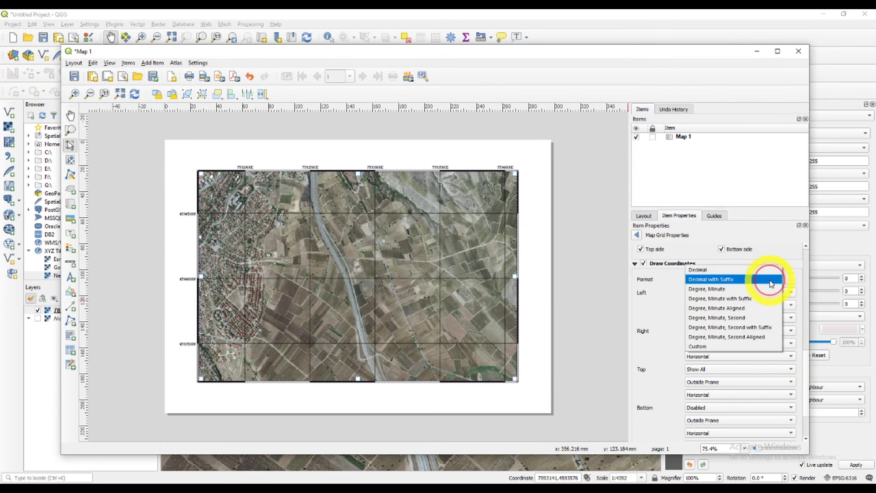
click(739, 298)
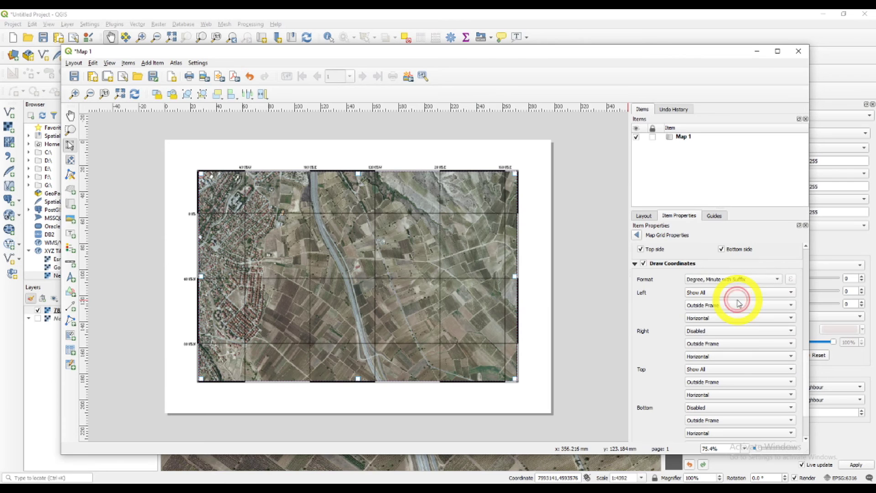
click(753, 281)
click(719, 263)
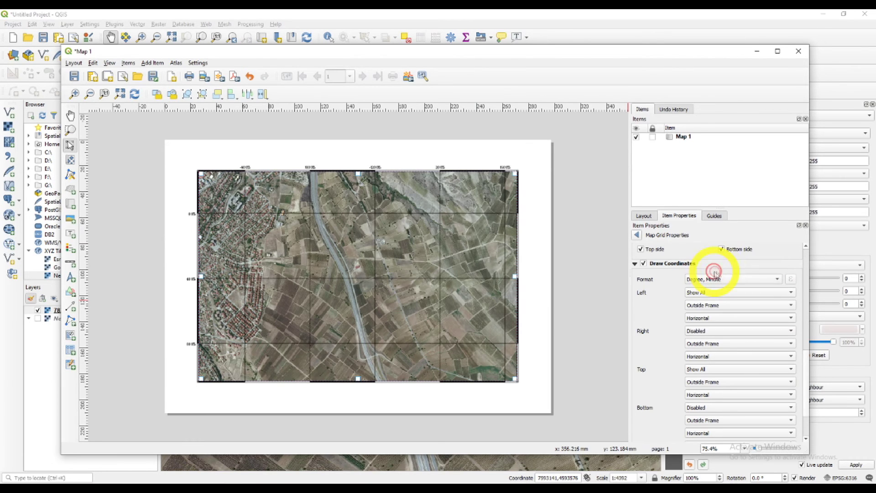
click(759, 277)
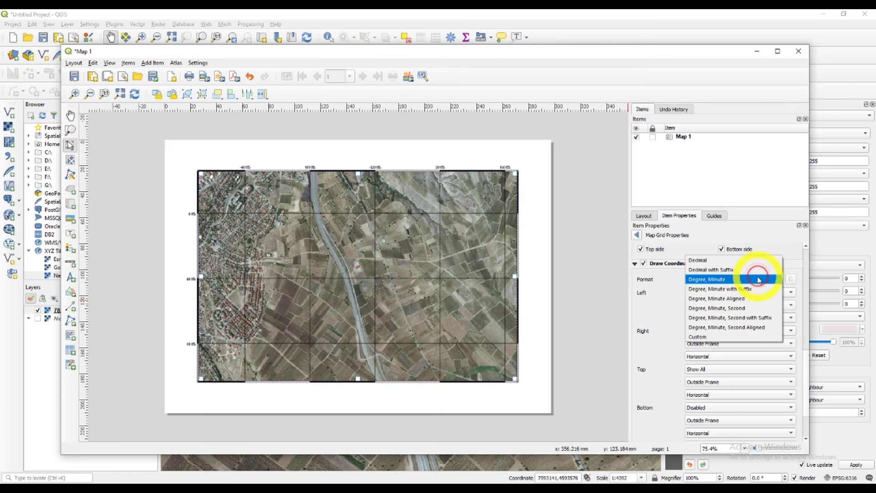
click(740, 310)
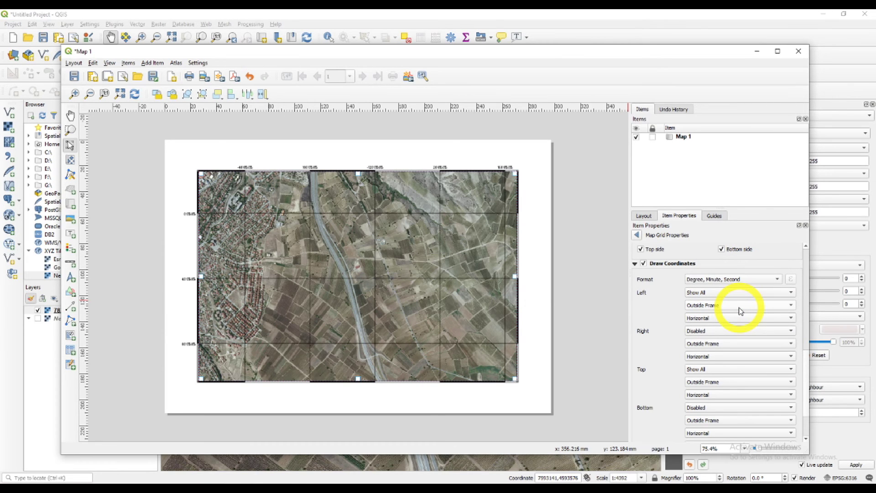
click(74, 94)
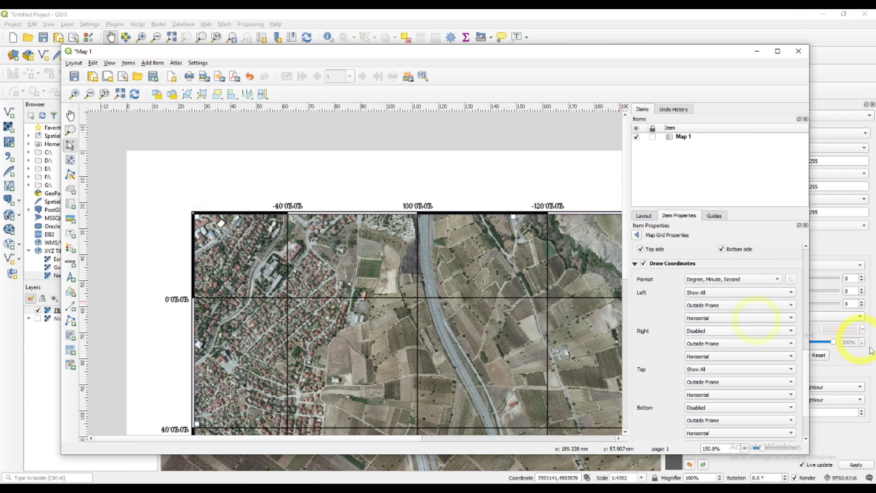
Change the grid label font to Monotype Corsiva and review the full layout page
scroll(804, 366, down, 3)
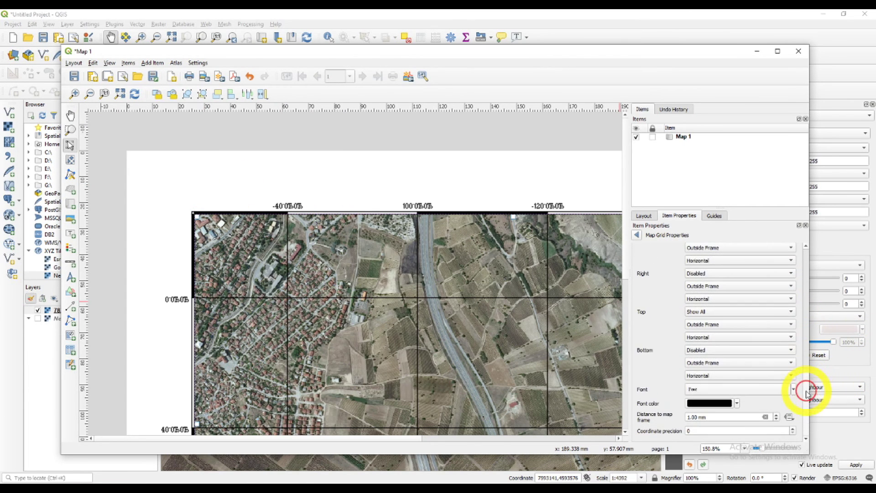
click(751, 390)
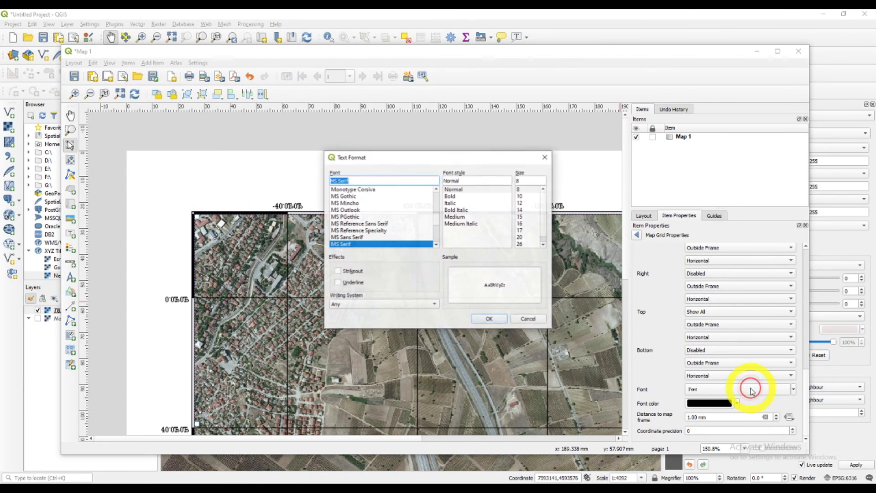
click(361, 189)
click(487, 319)
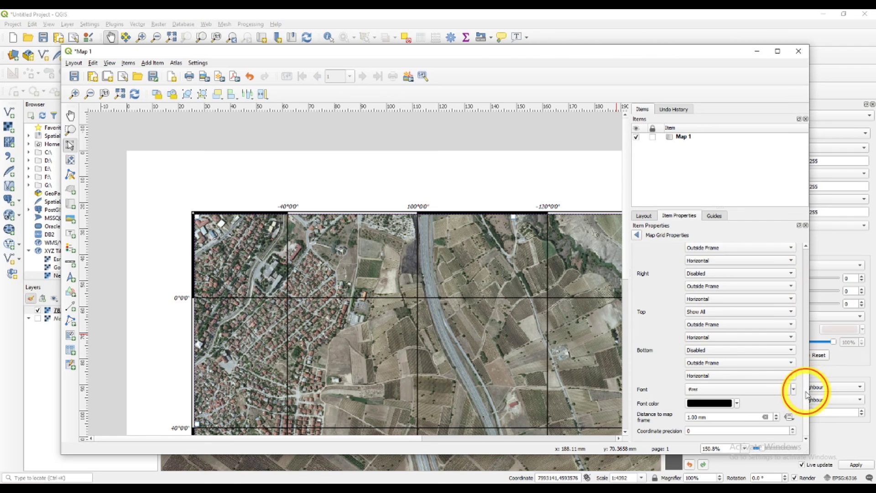
drag(805, 391, 806, 254)
scroll(399, 259, down, 1)
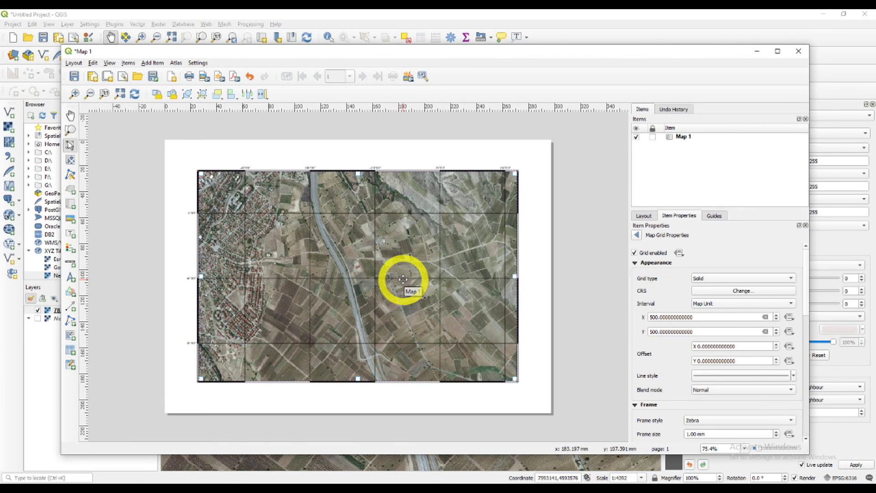
scroll(403, 279, up, 1)
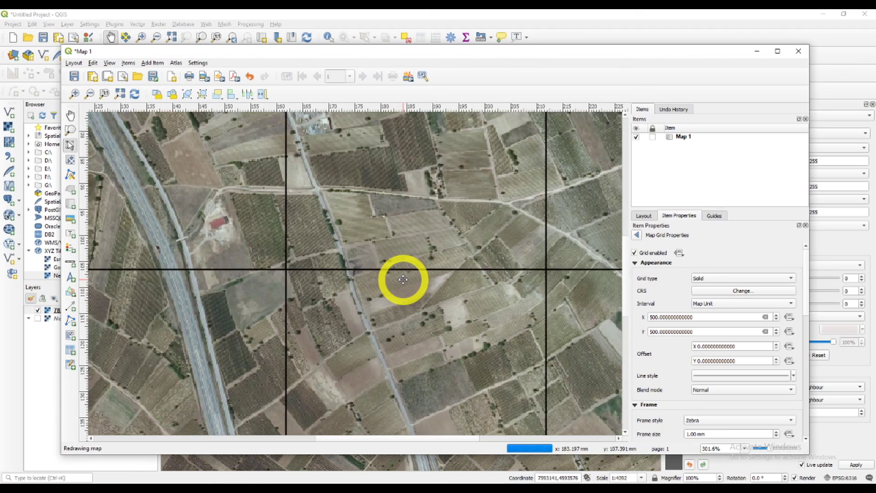
scroll(403, 280, down, 1)
scroll(172, 287, up, 1)
scroll(169, 279, up, 1)
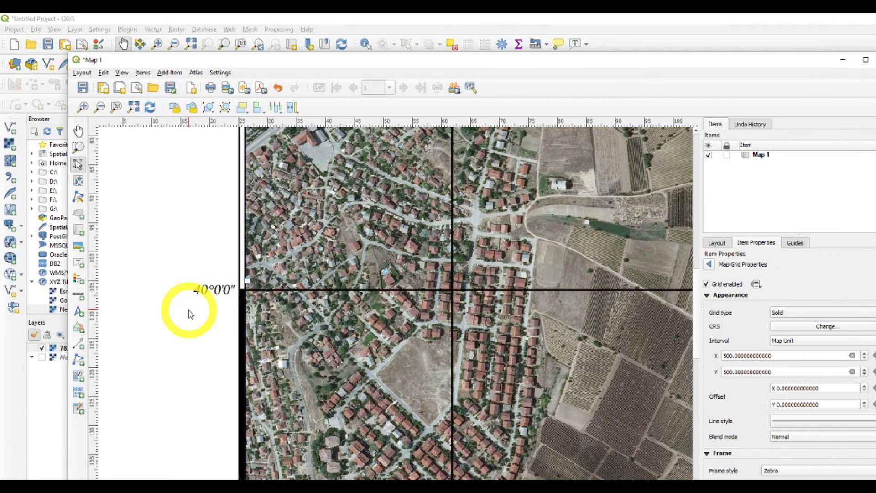
scroll(185, 311, down, 2)
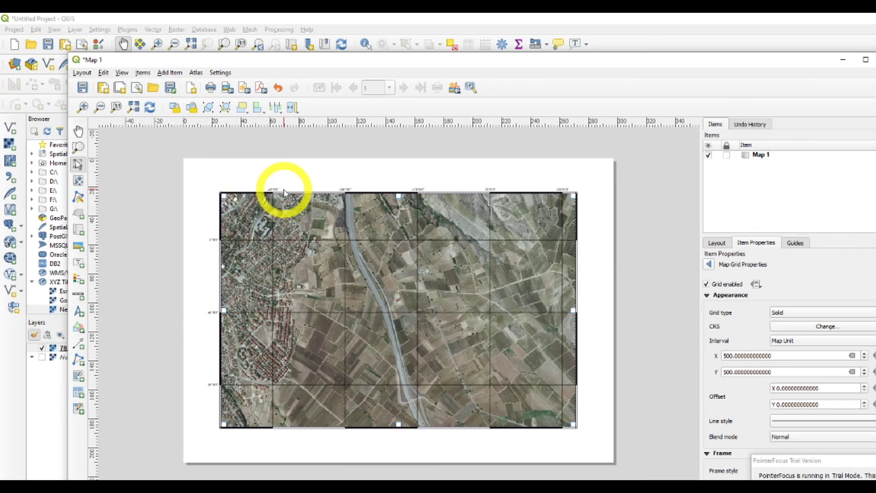
scroll(278, 191, up, 2)
scroll(284, 192, down, 2)
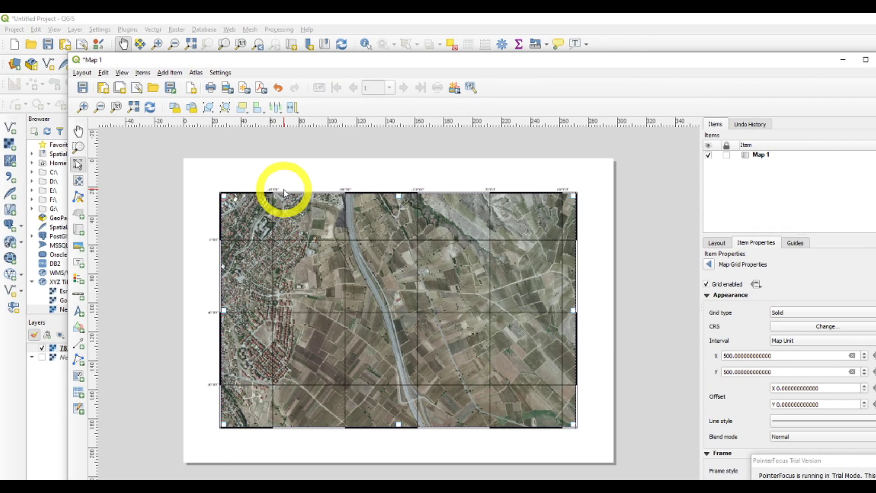